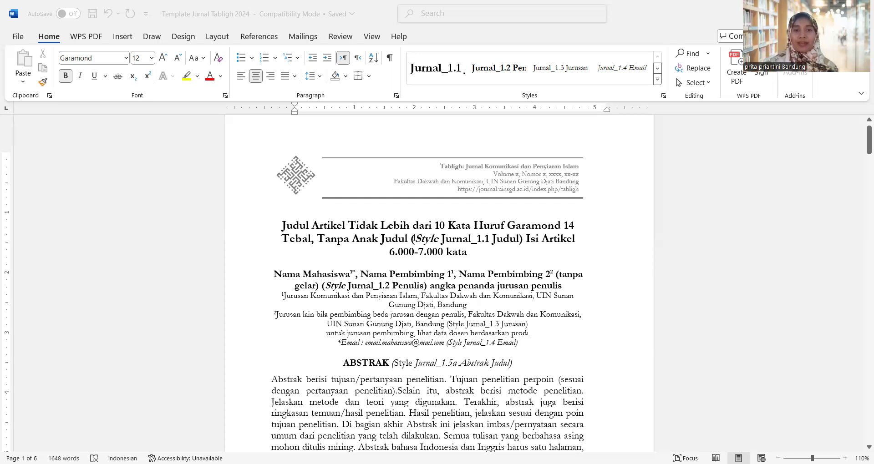
Select the style note at the end of the title, adjust the trailing space, then deselect it
{"action": "left_click", "coordinate": [522, 240]}
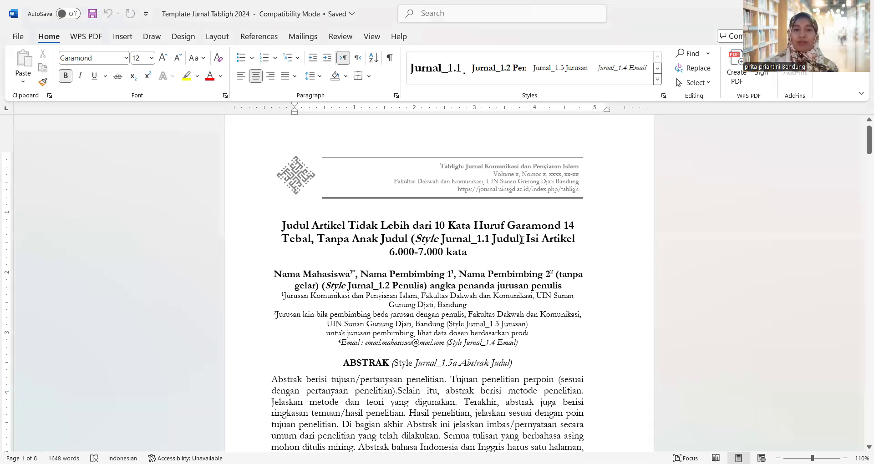
{"action": "key", "text": "ctrl+shift+Left"}
{"action": "key", "text": "ctrl+shift+Left"}
{"action": "key", "text": "ctrl+shift+Left"}
{"action": "key", "text": "ctrl+shift+Left"}
{"action": "key", "text": "ctrl+shift+Left"}
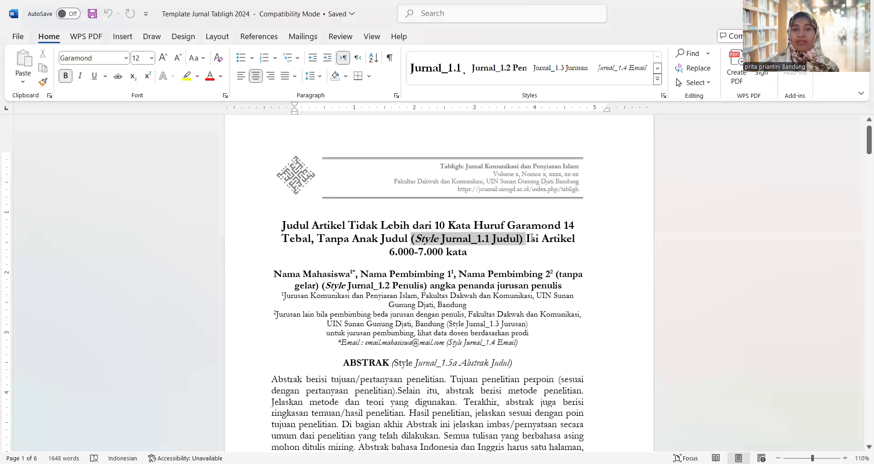
{"action": "key", "text": "shift+Left"}
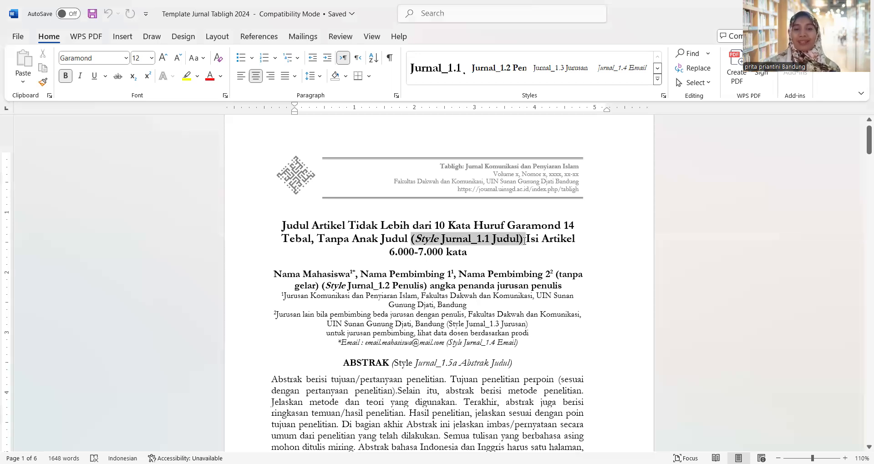
{"action": "key", "text": "shift+Right"}
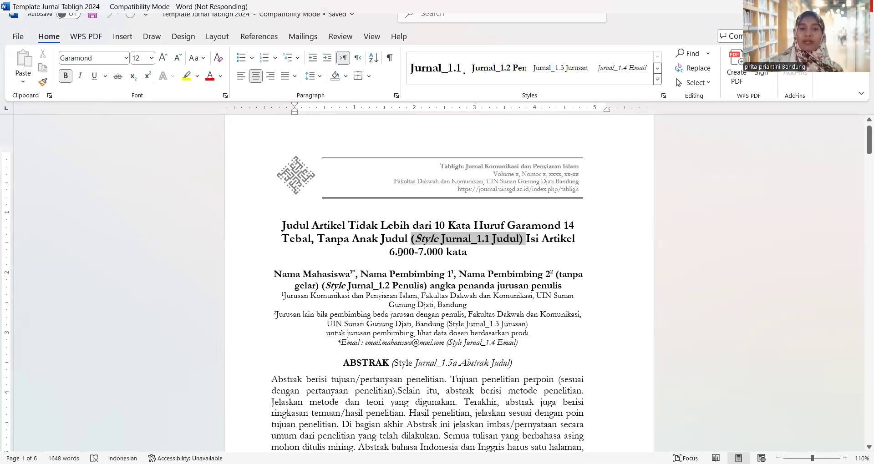
{"action": "left_click", "coordinate": [449, 253]}
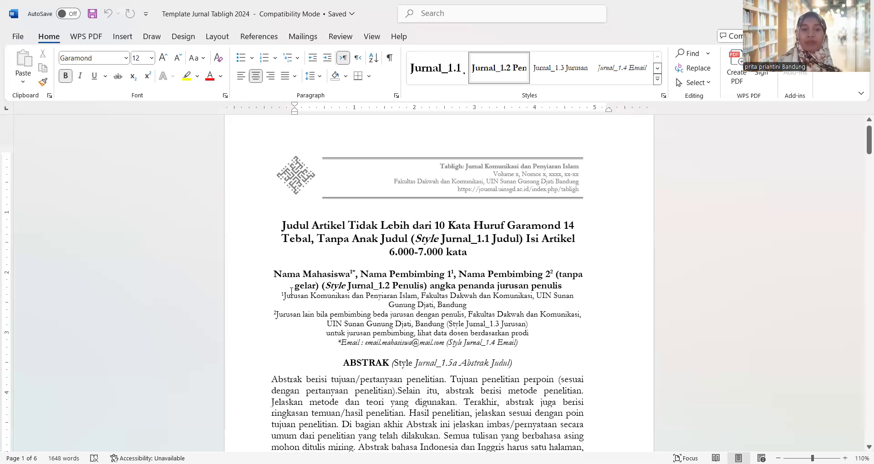
Replace the 'Nama Mahasiswa' placeholder with the student's name
{"action": "left_click_drag", "start_coordinate": [274, 274], "coordinate": [349, 274]}
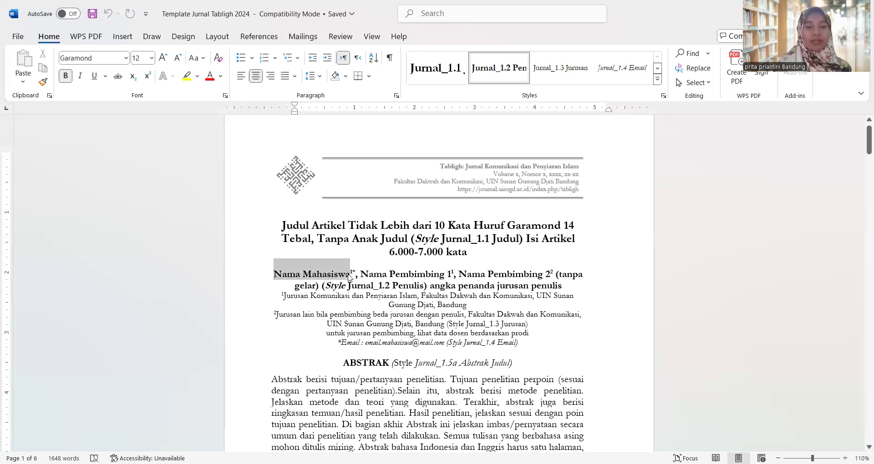
{"action": "key", "text": "Delete"}
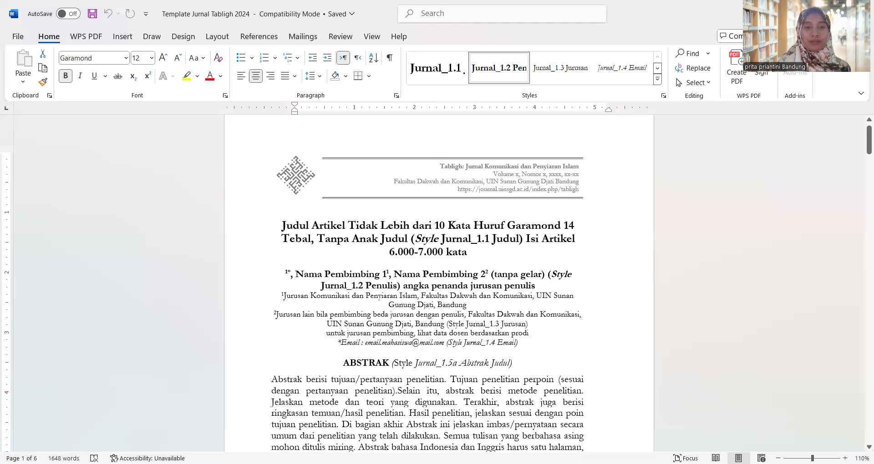
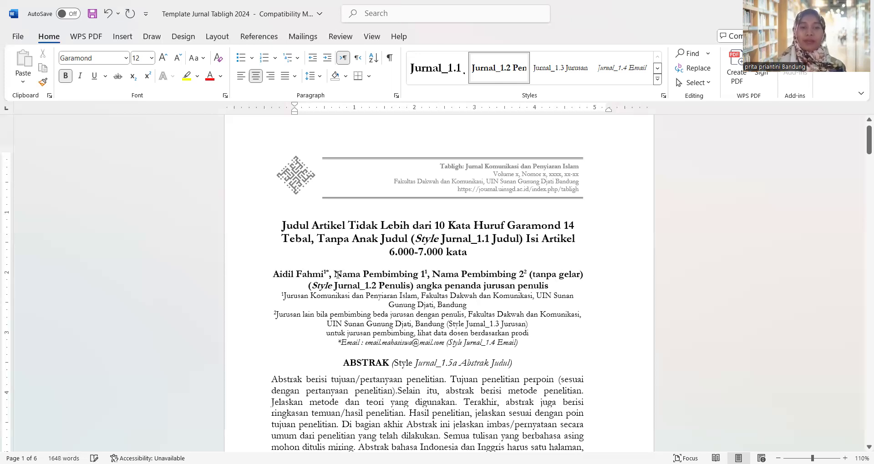
Replace the first supervisor placeholder with the supervisor's name, keeping the superscript 1
{"action": "left_click", "coordinate": [425, 279], "text": "shift"}
{"action": "key", "text": "shift+Right"}
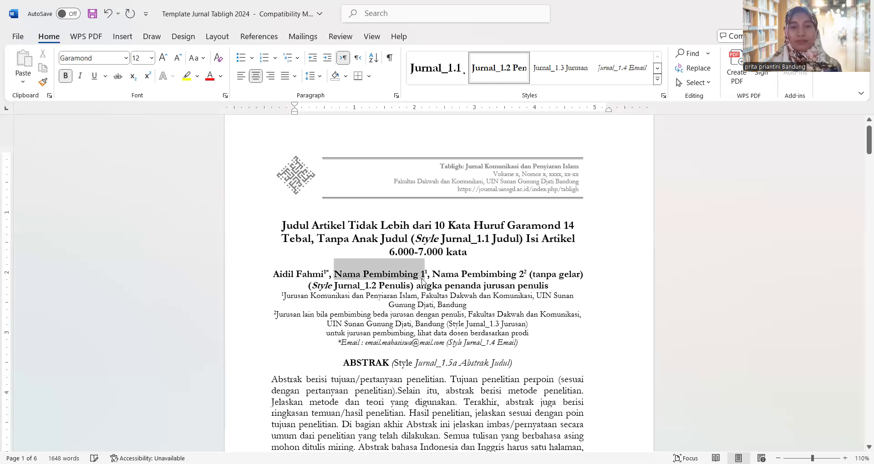
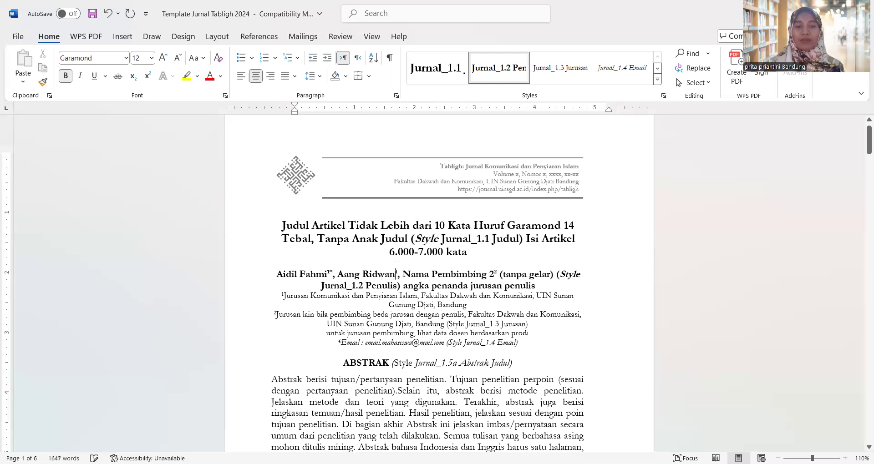
{"action": "type", "text": "1"}
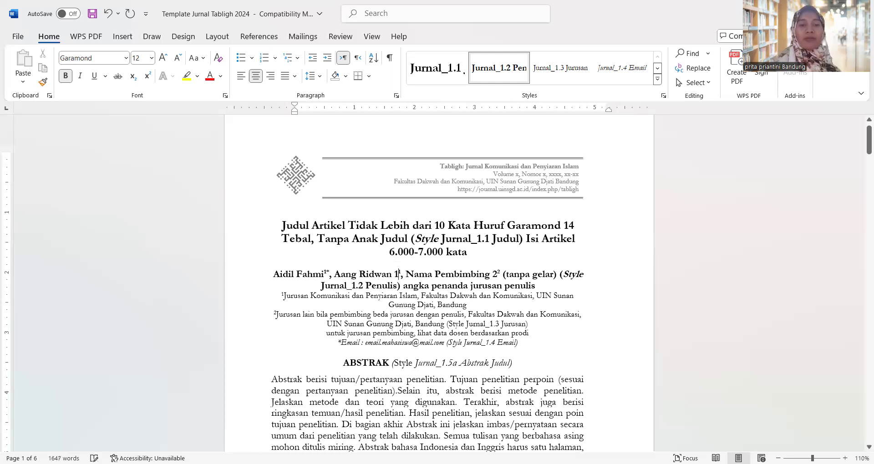
{"action": "key", "text": "BackSpace"}
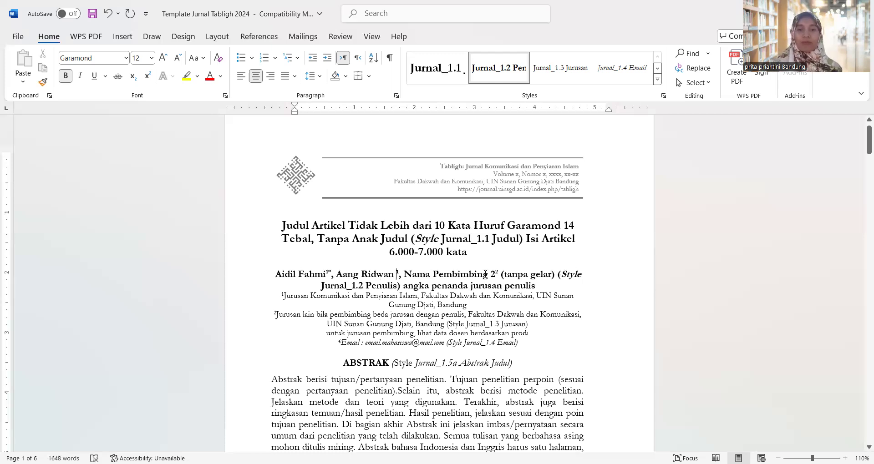
Select the second supervisor placeholder without its superscript 2, then return to the student's name
{"action": "left_click_drag", "start_coordinate": [405, 274], "coordinate": [491, 275]}
{"action": "key", "text": "shift+Right"}
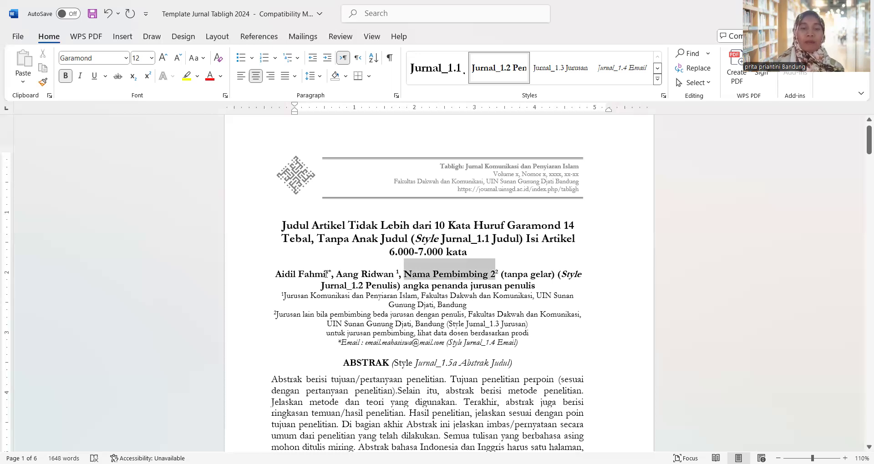
{"action": "left_click", "coordinate": [326, 274]}
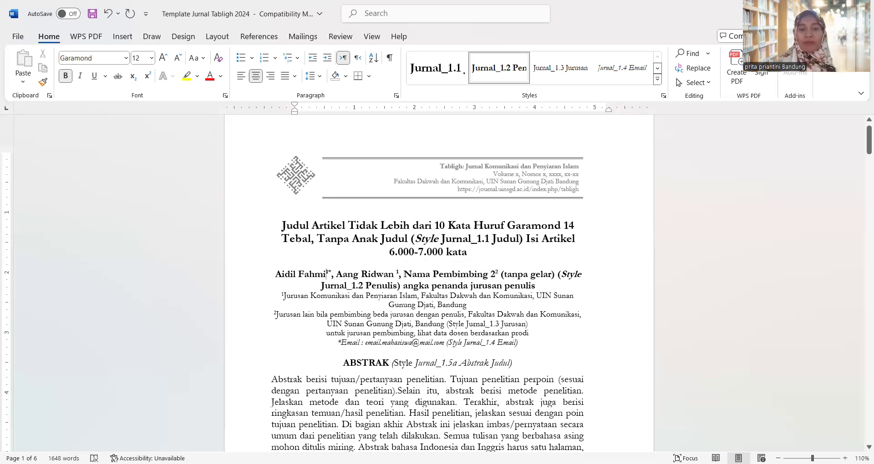
Zoom to 167%, inspect the first affiliation line, and select the email.mahasiswa placeholder
{"action": "scroll", "coordinate": [326, 273], "scroll_direction": "up", "scroll_amount": 6, "text": "ctrl"}
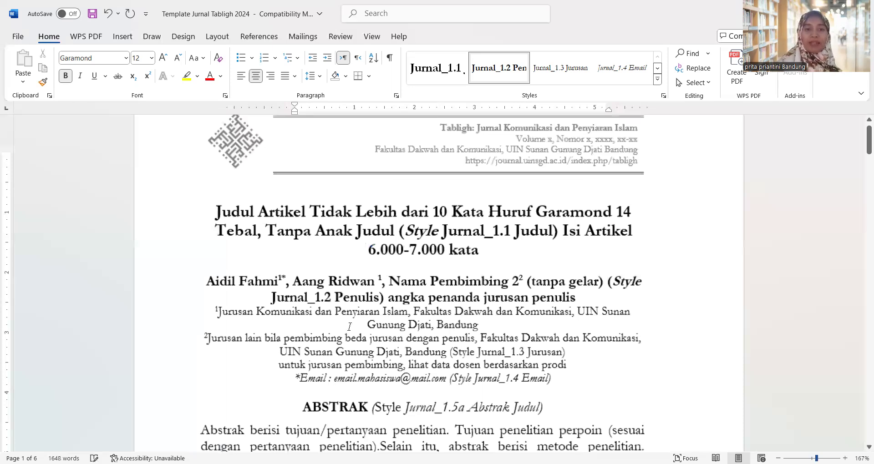
{"action": "scroll", "coordinate": [350, 326], "scroll_direction": "up", "scroll_amount": 1, "text": "ctrl"}
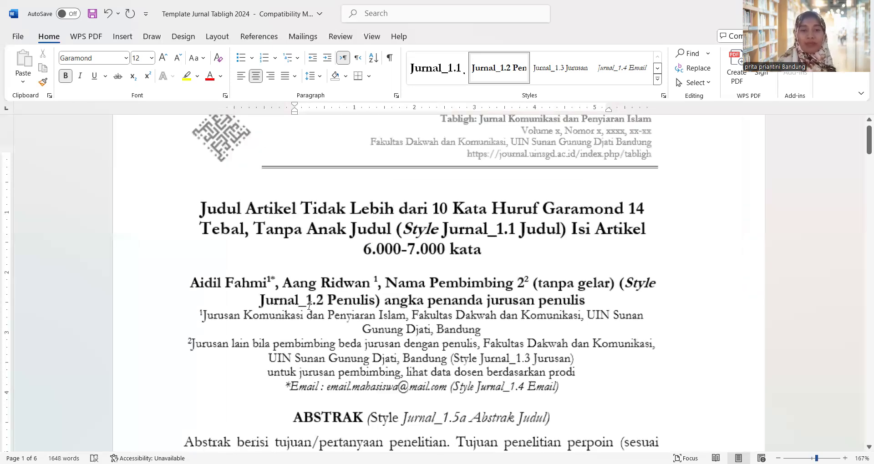
{"action": "left_click", "coordinate": [256, 316]}
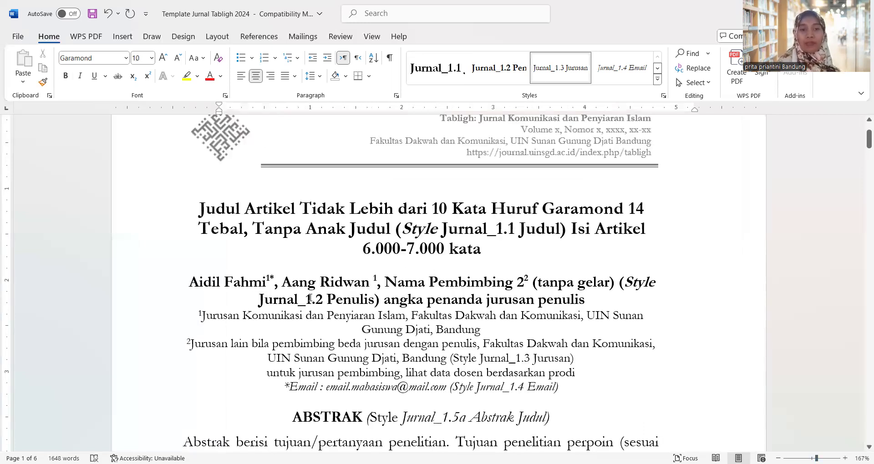
{"action": "left_click_drag", "start_coordinate": [199, 316], "coordinate": [259, 315]}
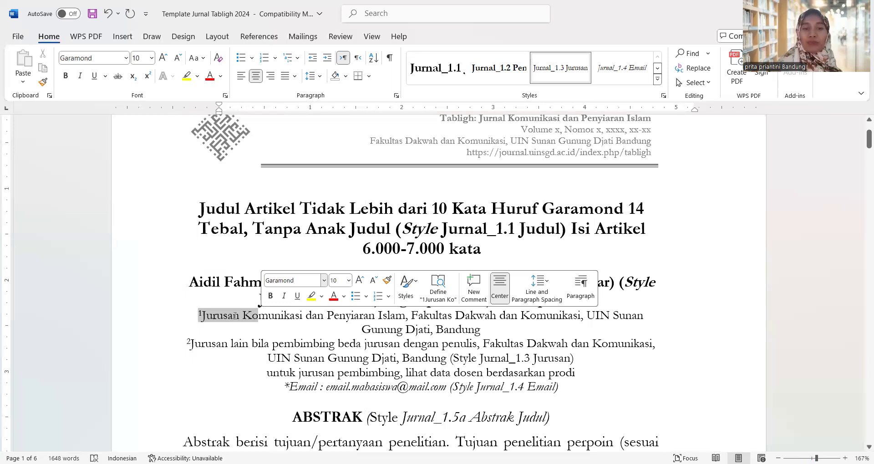
{"action": "left_click", "coordinate": [239, 316]}
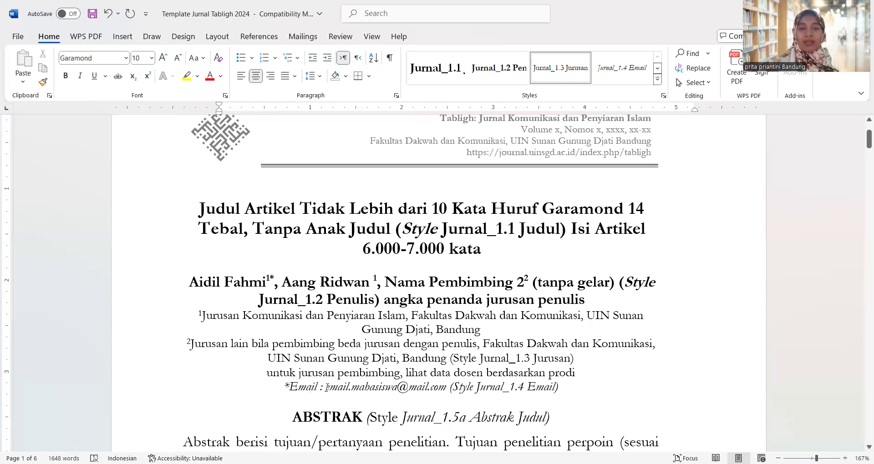
{"action": "double_click", "coordinate": [382, 389]}
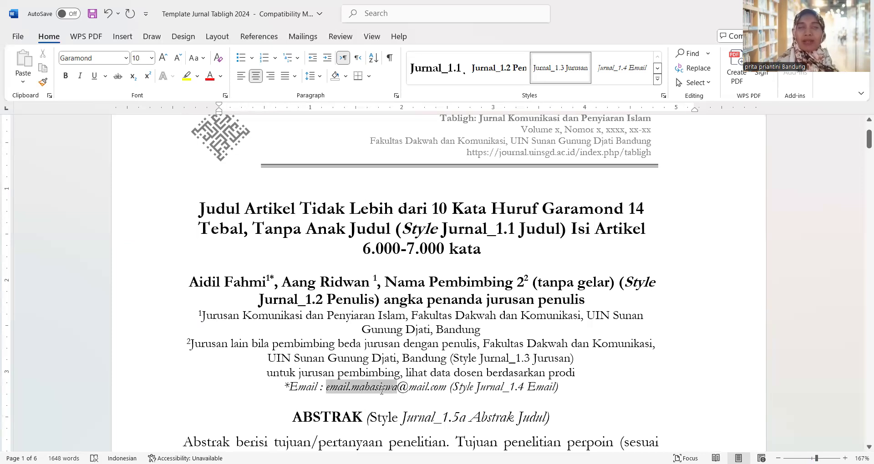
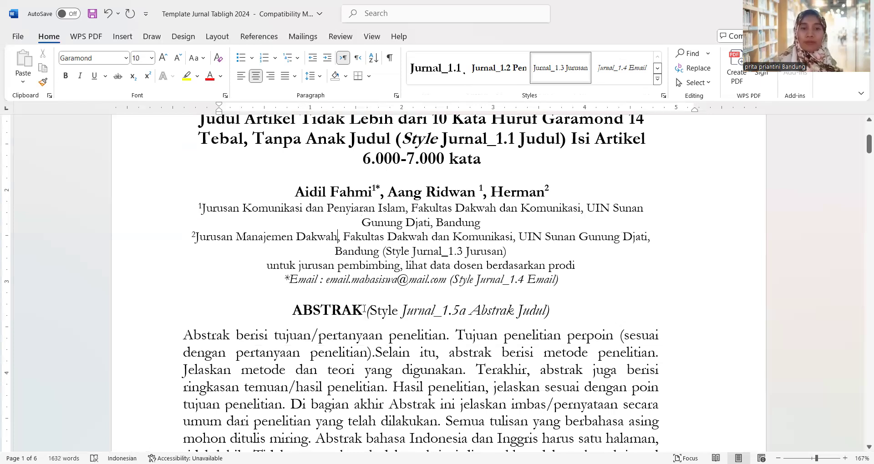
Delete the '(Style Jurnal_1.5a Abstrak Judul)' note following the ABSTRAK heading
{"action": "left_click", "coordinate": [348, 336]}
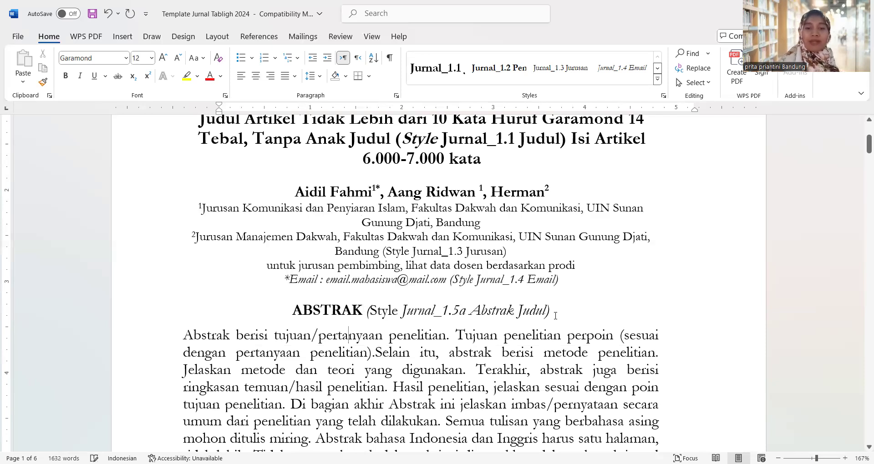
{"action": "left_click_drag", "start_coordinate": [555, 315], "coordinate": [369, 313]}
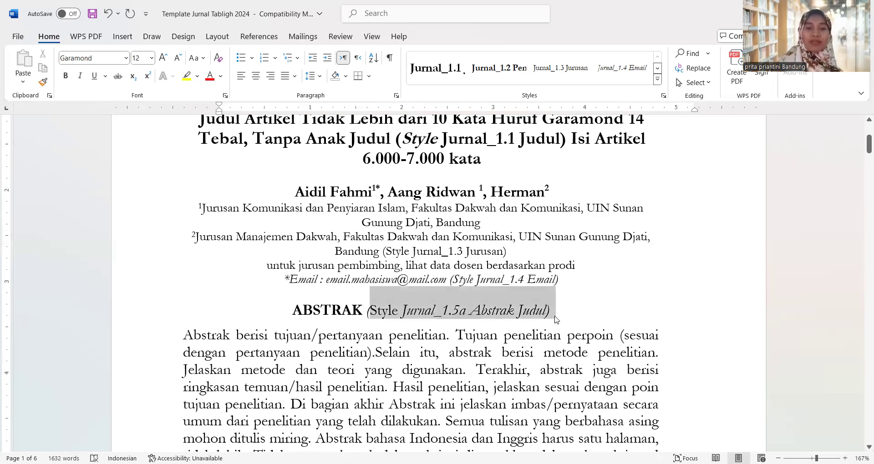
{"action": "key", "text": "BackSpace"}
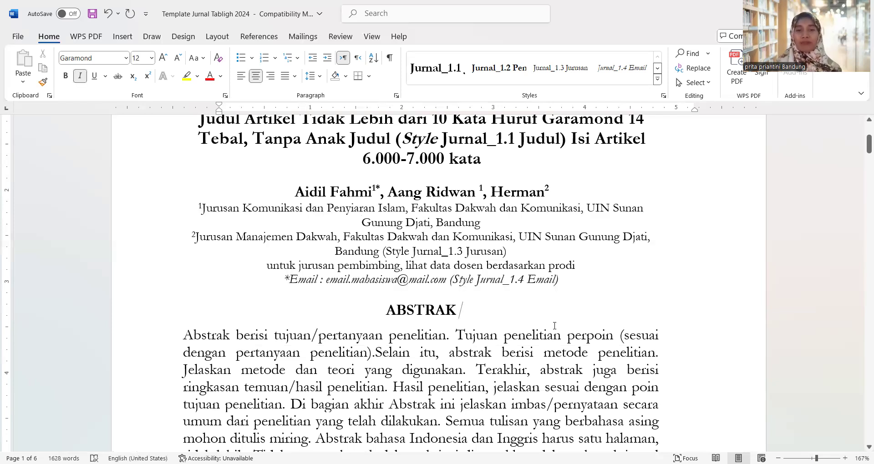
{"action": "scroll", "coordinate": [555, 326], "scroll_direction": "down", "scroll_amount": 5}
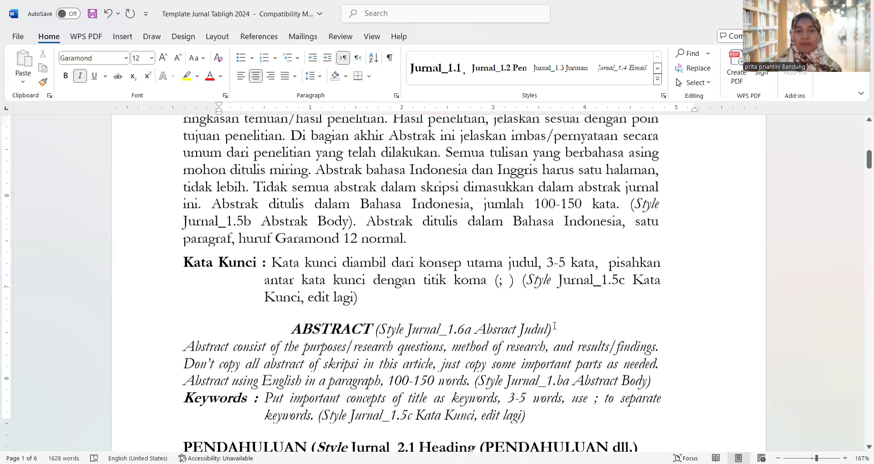
{"action": "scroll", "coordinate": [373, 271], "scroll_direction": "up", "scroll_amount": 4}
{"action": "scroll", "coordinate": [373, 271], "scroll_direction": "down", "scroll_amount": 1}
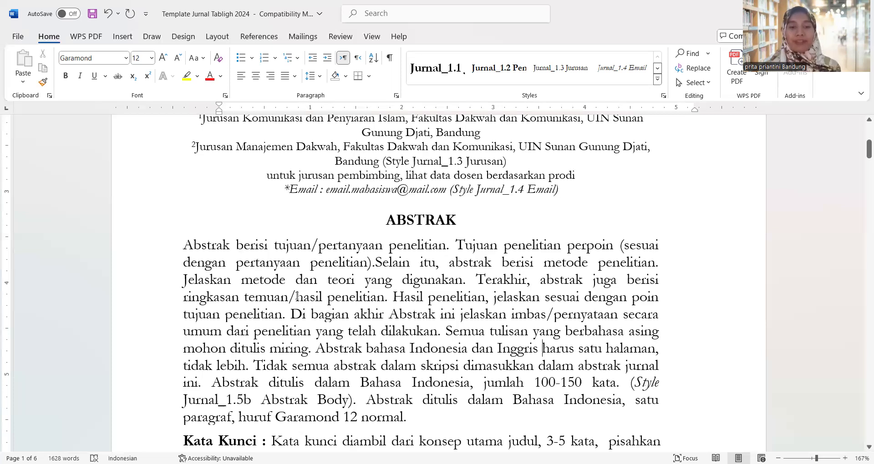
{"action": "scroll", "coordinate": [298, 299], "scroll_direction": "down", "scroll_amount": 2}
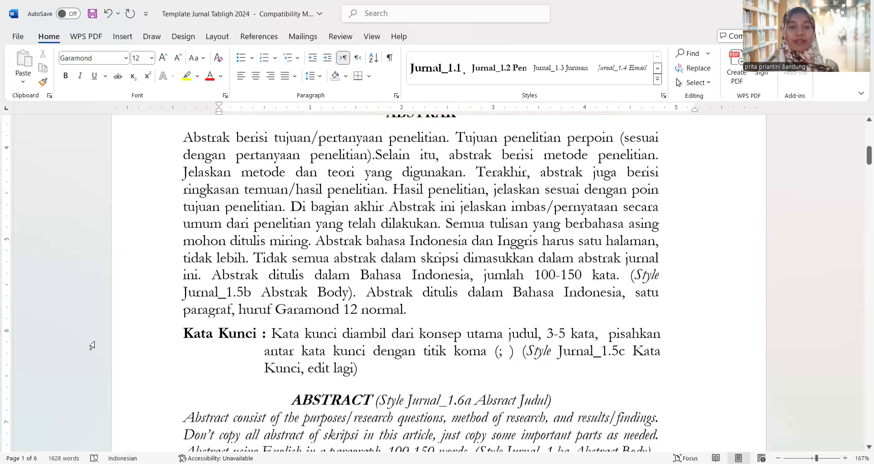
{"action": "scroll", "coordinate": [268, 260], "scroll_direction": "down", "scroll_amount": 1}
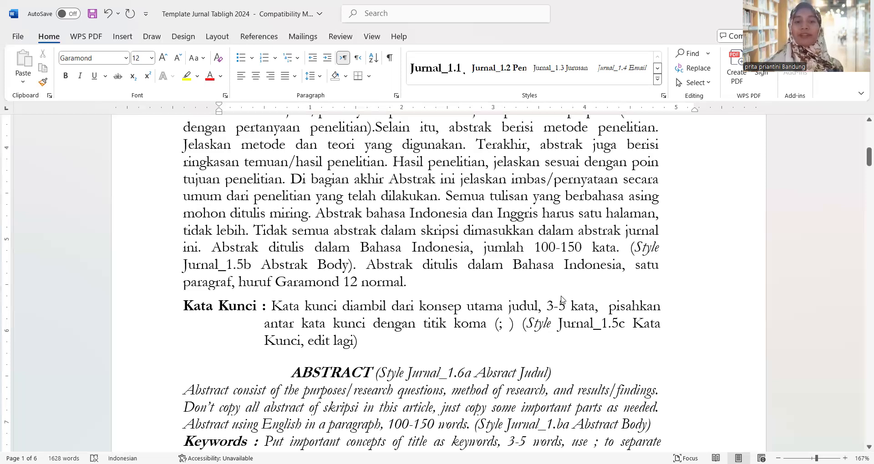
Add a new line after the Keywords paragraph and push PENDAHULUAN onto page 2
{"action": "scroll", "coordinate": [568, 327], "scroll_direction": "down", "scroll_amount": 3}
{"action": "left_click", "coordinate": [558, 326]}
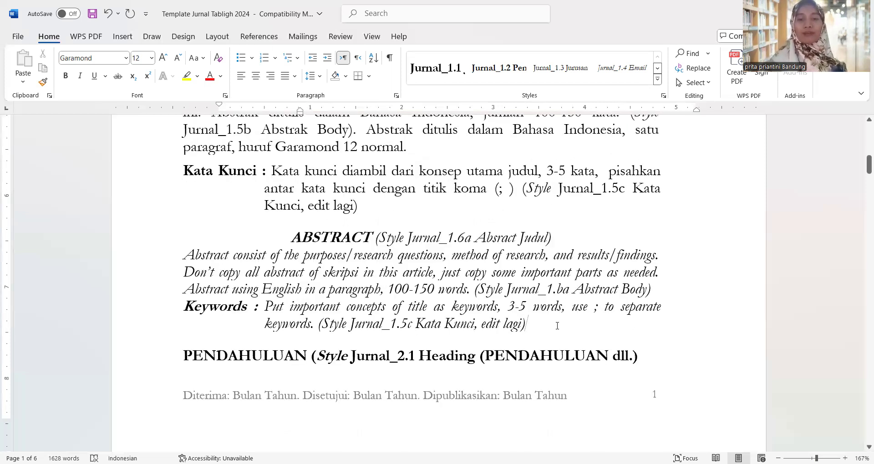
{"action": "key", "text": "ctrl+i"}
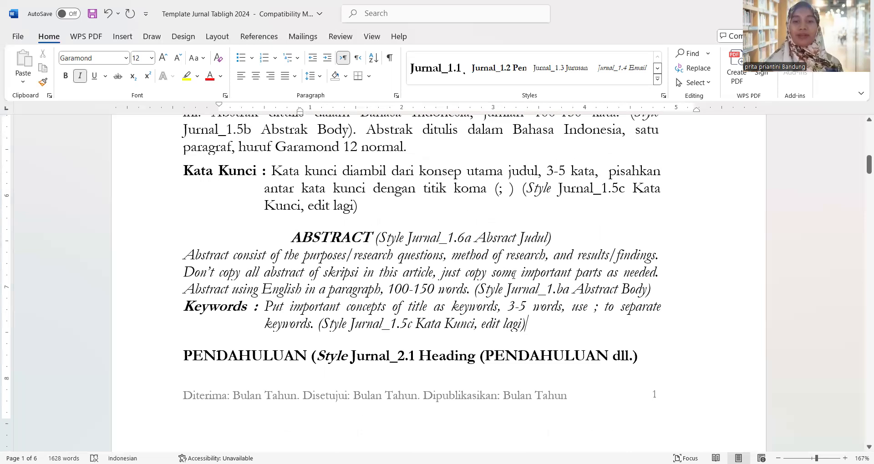
{"action": "key", "text": "Return"}
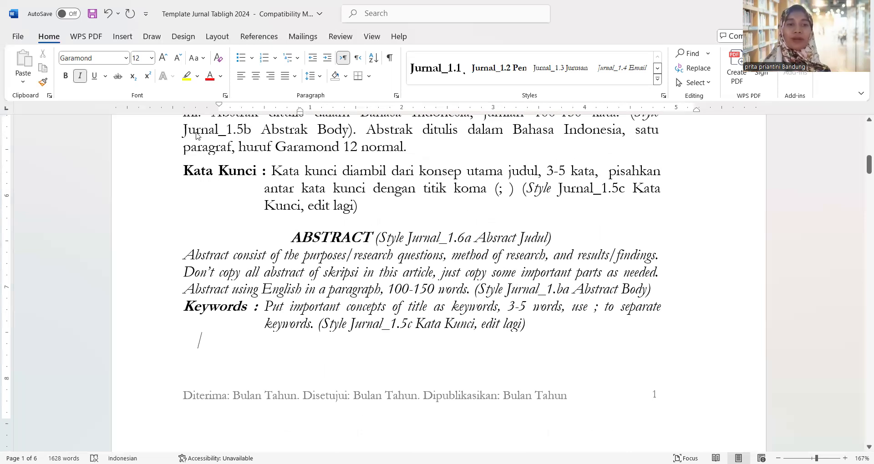
{"action": "scroll", "coordinate": [196, 136], "scroll_direction": "down", "scroll_amount": 5}
{"action": "key", "text": "ctrl+b"}
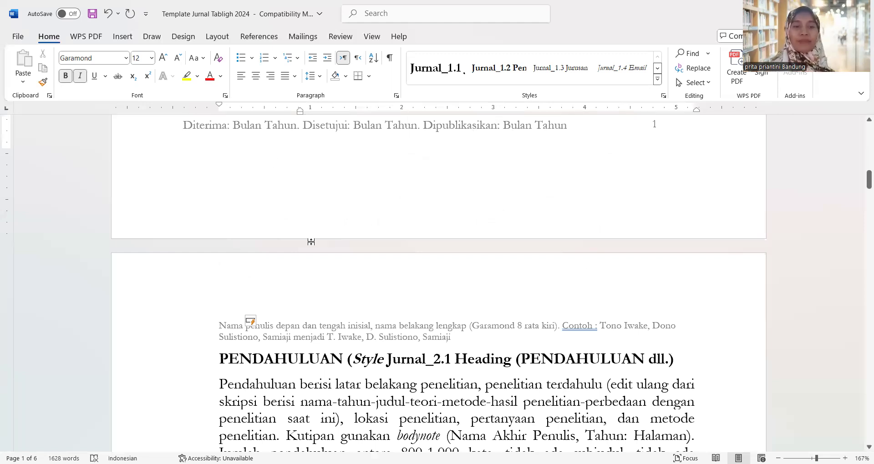
{"action": "scroll", "coordinate": [314, 245], "scroll_direction": "down", "scroll_amount": 2}
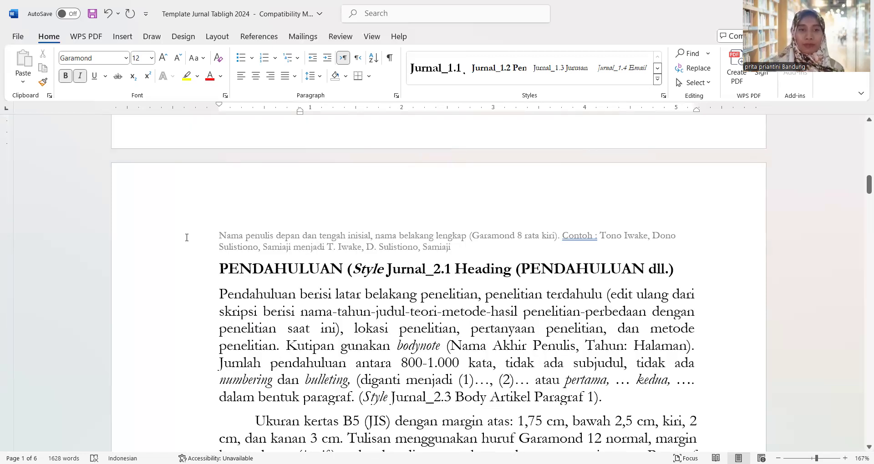
{"action": "double_click", "coordinate": [223, 237]}
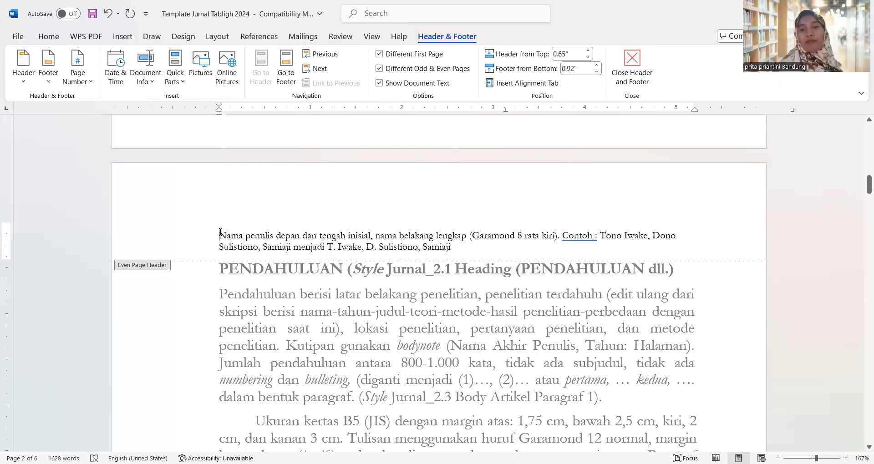
{"action": "left_click", "coordinate": [600, 237]}
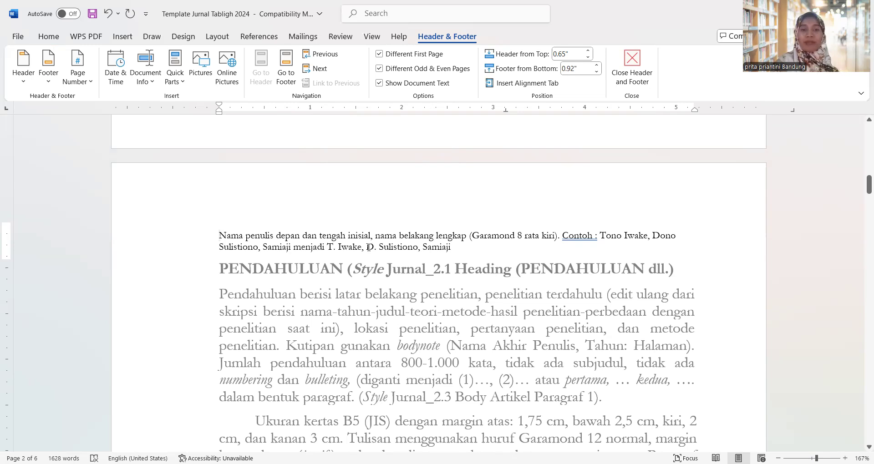
{"action": "double_click", "coordinate": [354, 226]}
{"action": "left_click_drag", "start_coordinate": [664, 221], "coordinate": [678, 221]}
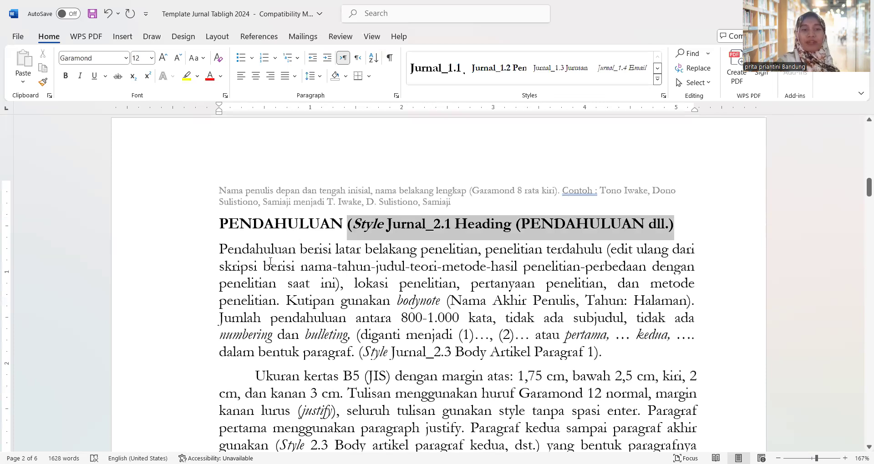
Delete the selected '(Style Jurnal_2.1 Heading …)' note after PENDAHULUAN
{"action": "key", "text": "Delete"}
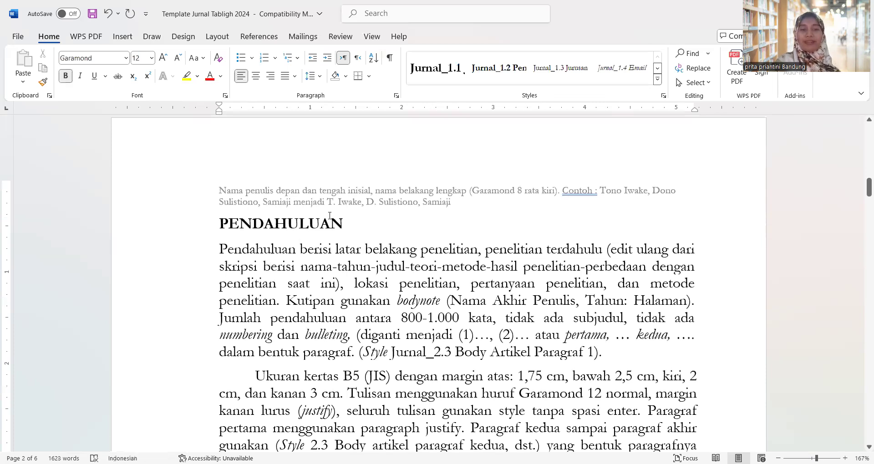
{"action": "scroll", "coordinate": [346, 214], "scroll_direction": "down", "scroll_amount": 1}
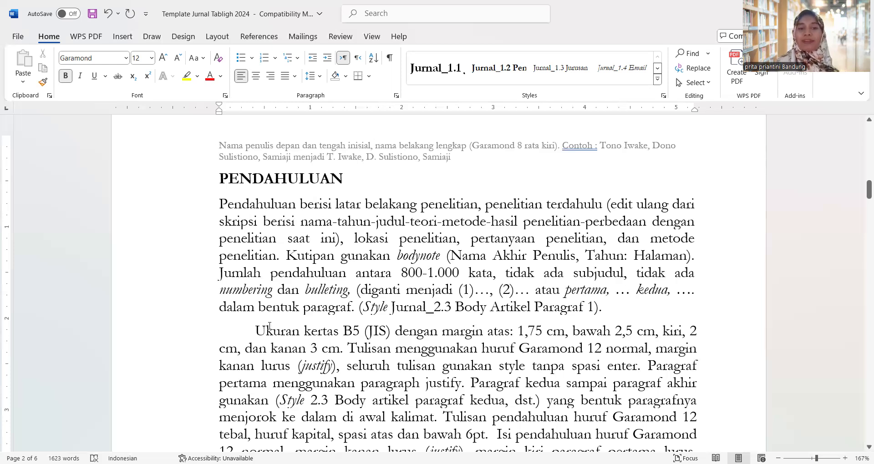
Remove the '(Style Jurnal_2.1 Heading)' note from the LANDASAN TEORITIS heading
{"action": "scroll", "coordinate": [269, 326], "scroll_direction": "down", "scroll_amount": 1}
{"action": "scroll", "coordinate": [269, 326], "scroll_direction": "down", "scroll_amount": 1}
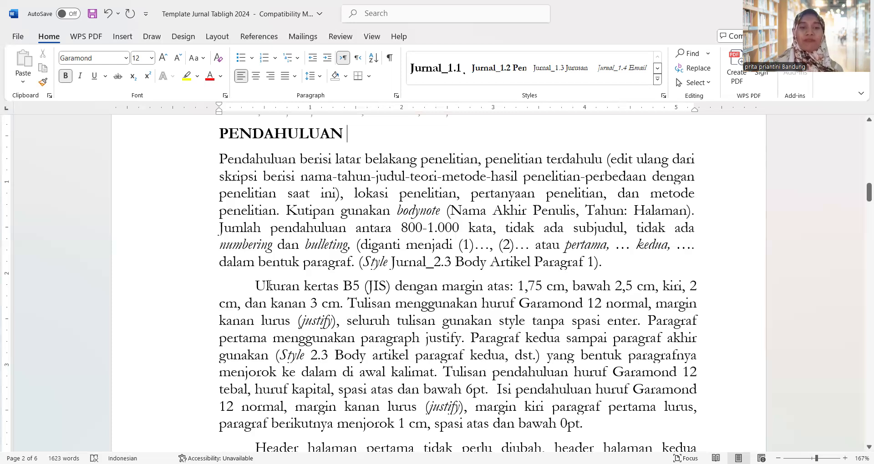
{"action": "scroll", "coordinate": [352, 302], "scroll_direction": "down", "scroll_amount": 1}
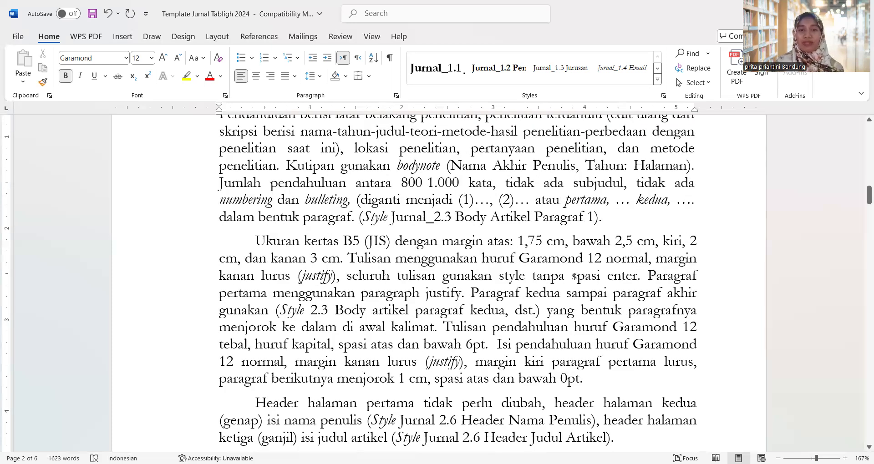
{"action": "scroll", "coordinate": [575, 276], "scroll_direction": "down", "scroll_amount": 6}
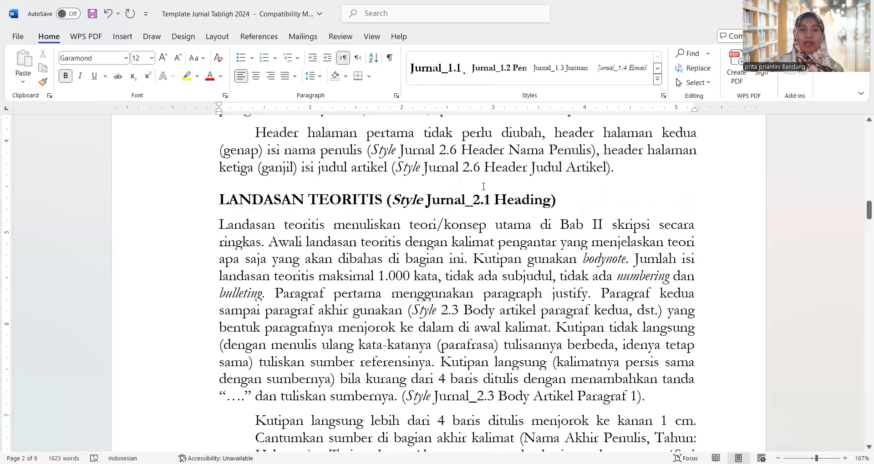
{"action": "left_click", "coordinate": [558, 203], "text": "shift"}
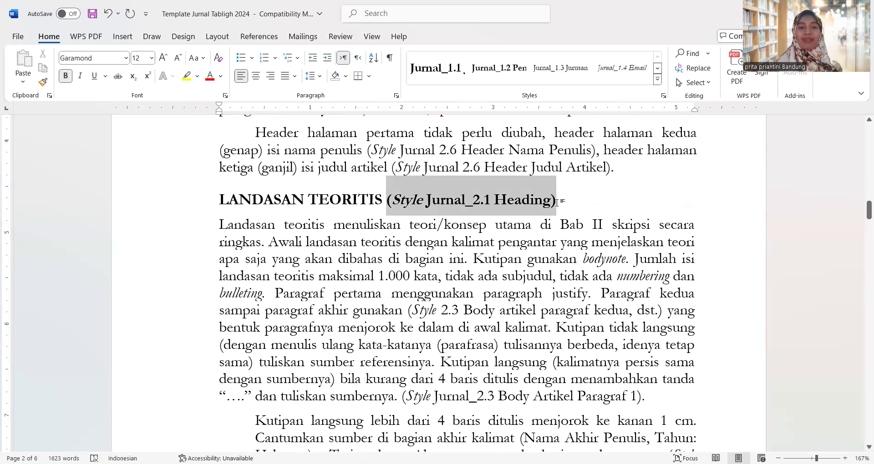
{"action": "key", "text": "Delete"}
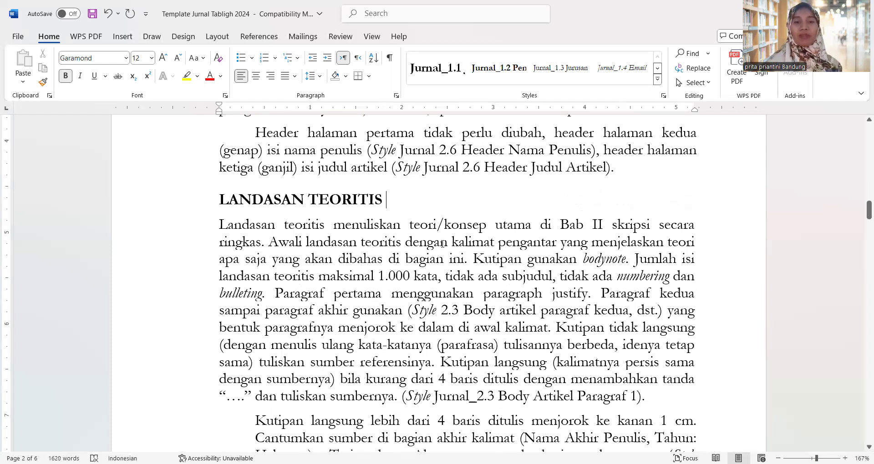
{"action": "scroll", "coordinate": [442, 243], "scroll_direction": "down", "scroll_amount": 2}
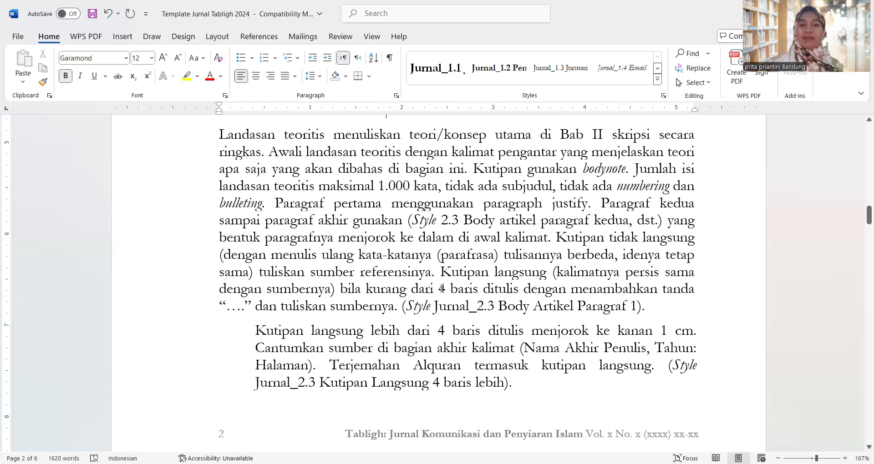
{"action": "scroll", "coordinate": [445, 292], "scroll_direction": "down", "scroll_amount": 3}
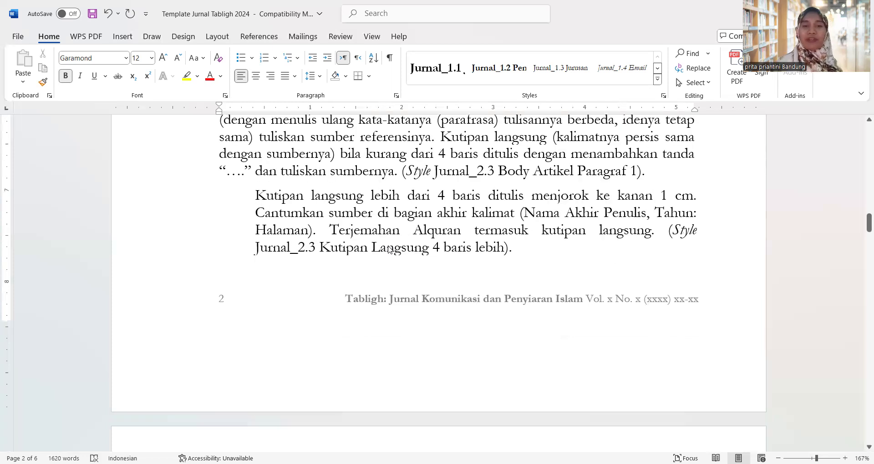
{"action": "scroll", "coordinate": [475, 200], "scroll_direction": "down", "scroll_amount": 2}
{"action": "left_click", "coordinate": [560, 216]}
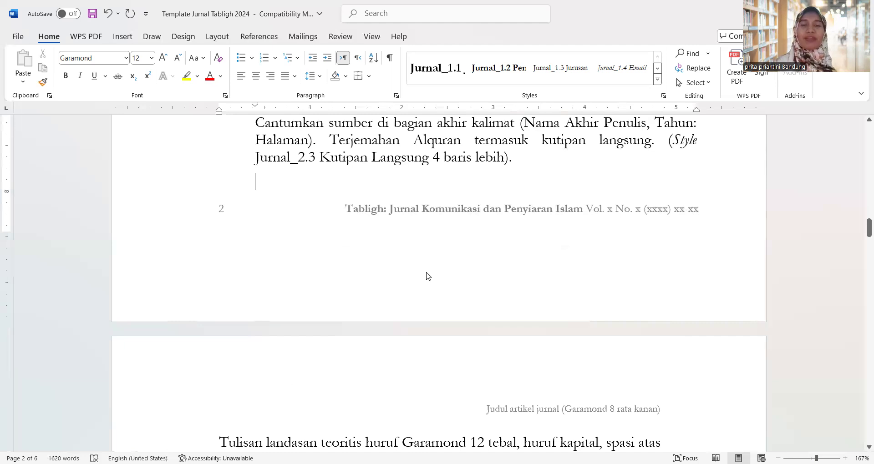
{"action": "scroll", "coordinate": [497, 281], "scroll_direction": "down", "scroll_amount": 3}
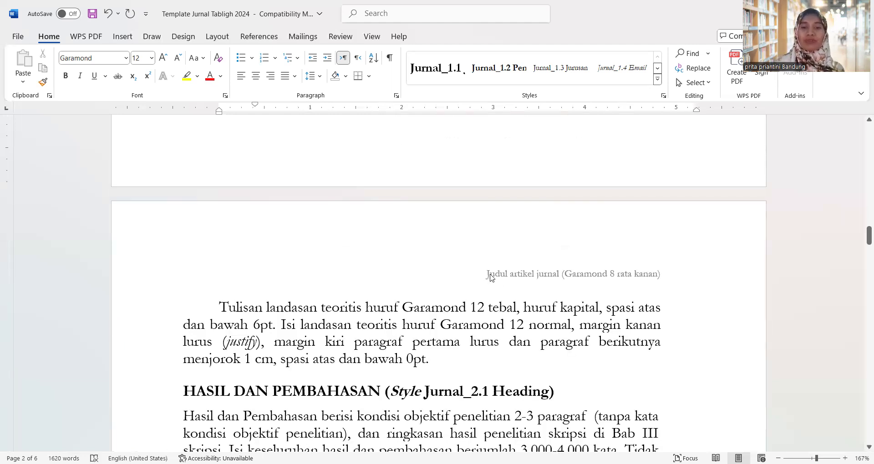
{"action": "left_click", "coordinate": [491, 277]}
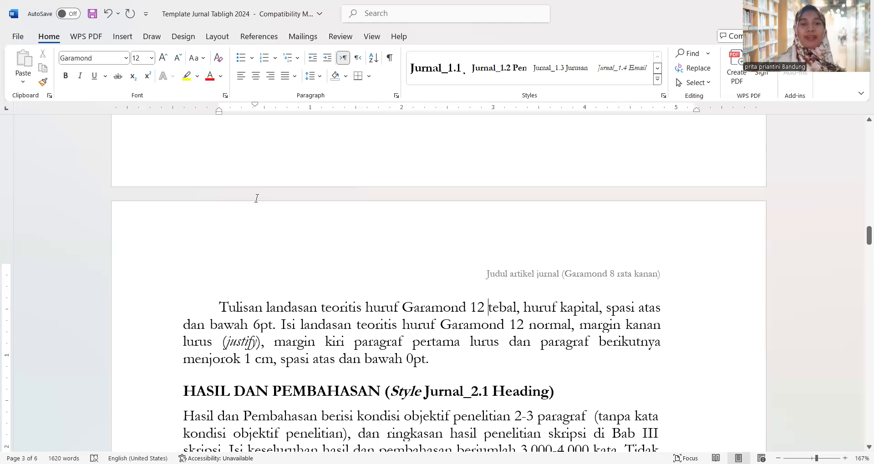
{"action": "scroll", "coordinate": [257, 199], "scroll_direction": "down", "scroll_amount": 5}
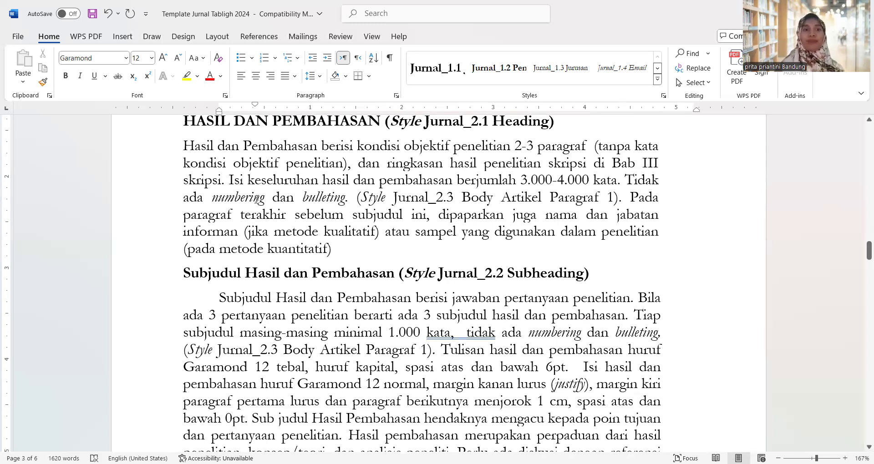
{"action": "left_click", "coordinate": [256, 199]}
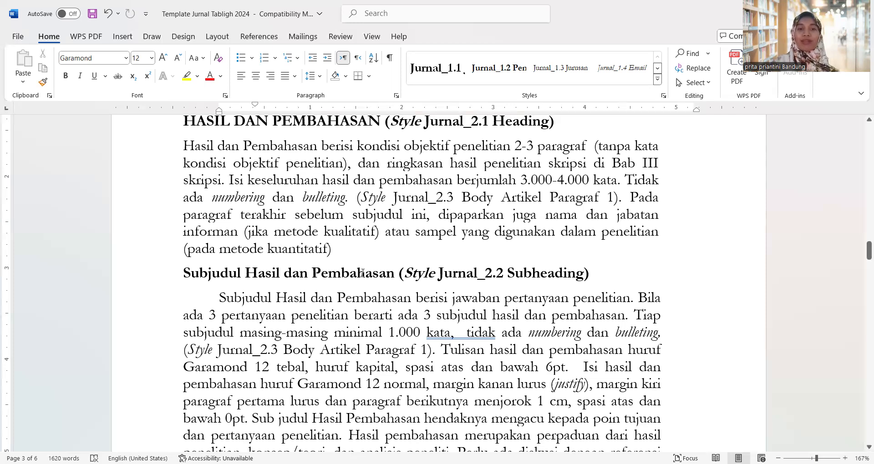
Delete the '(Style Jurnal_2.x …)' notes from the Subjudul Hasil dan Pembahasan and HASIL DAN PEMBAHASAN headings
{"action": "left_click", "coordinate": [399, 273]}
{"action": "left_click", "coordinate": [578, 272], "text": "shift"}
{"action": "left_click_drag", "start_coordinate": [578, 272], "coordinate": [592, 274]}
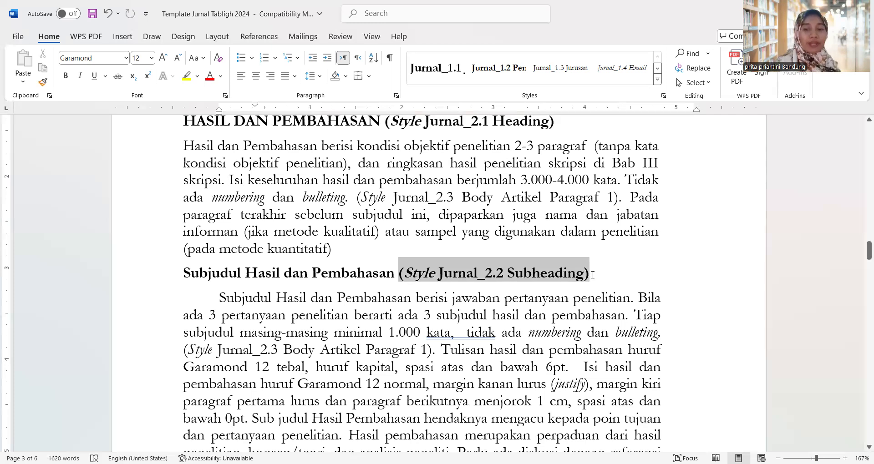
{"action": "key", "text": "BackSpace"}
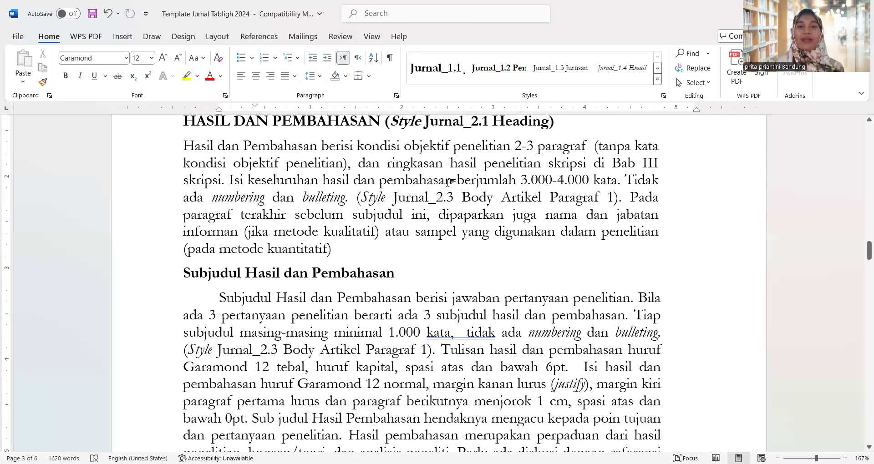
{"action": "left_click_drag", "start_coordinate": [386, 122], "coordinate": [552, 124]}
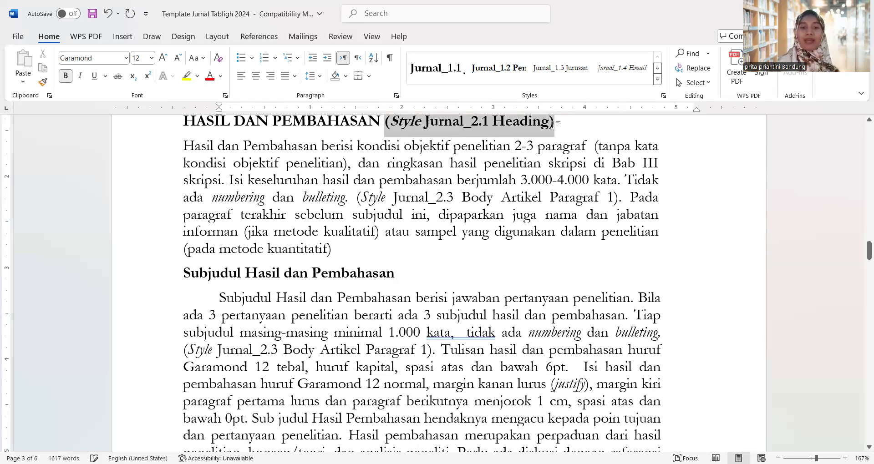
{"action": "key", "text": "Delete"}
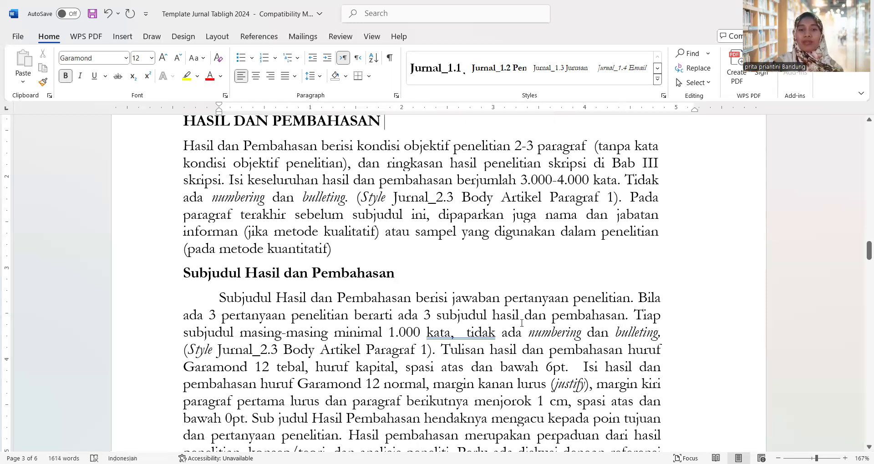
{"action": "scroll", "coordinate": [522, 323], "scroll_direction": "down", "scroll_amount": 3}
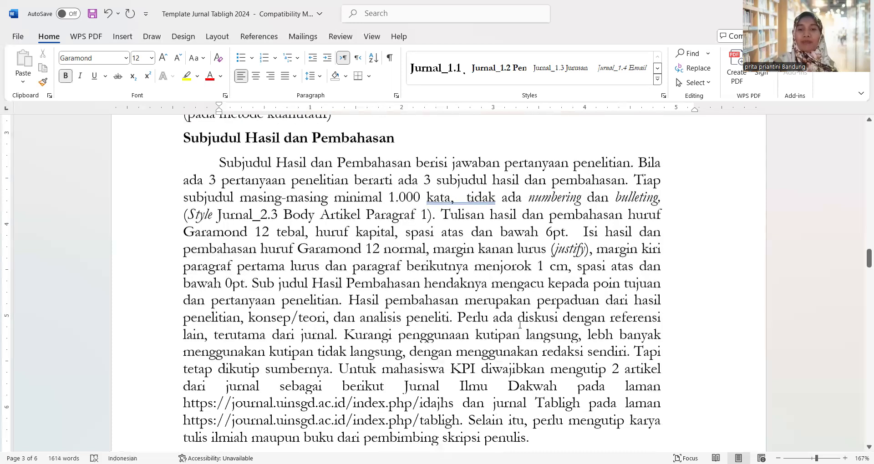
Read through the Subjudul section body text about citing journal articles
{"action": "scroll", "coordinate": [520, 324], "scroll_direction": "down", "scroll_amount": 1}
{"action": "scroll", "coordinate": [520, 322], "scroll_direction": "down", "scroll_amount": 1}
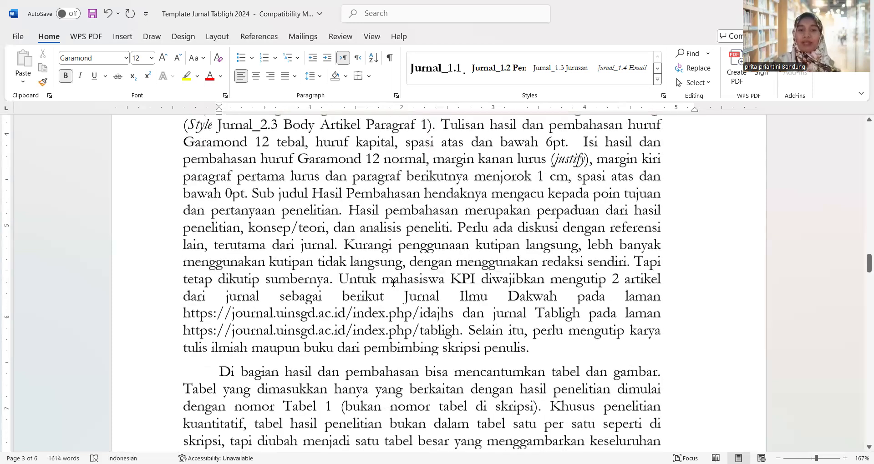
{"action": "left_click", "coordinate": [512, 288]}
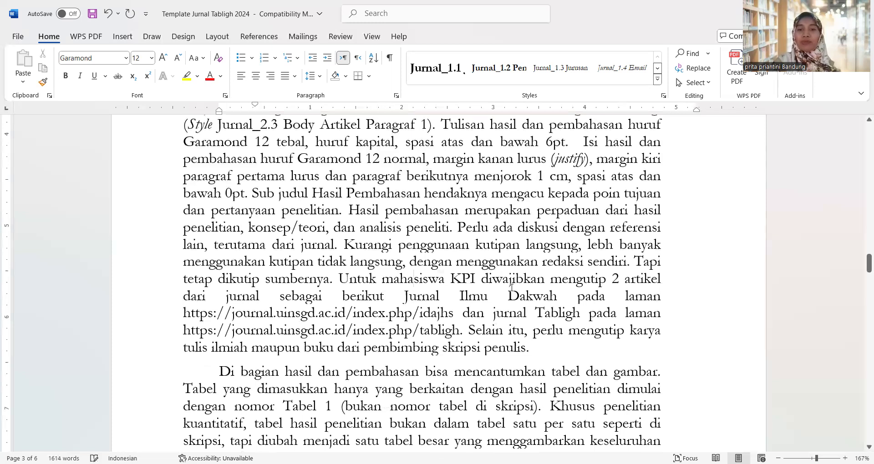
{"action": "left_click", "coordinate": [518, 296]}
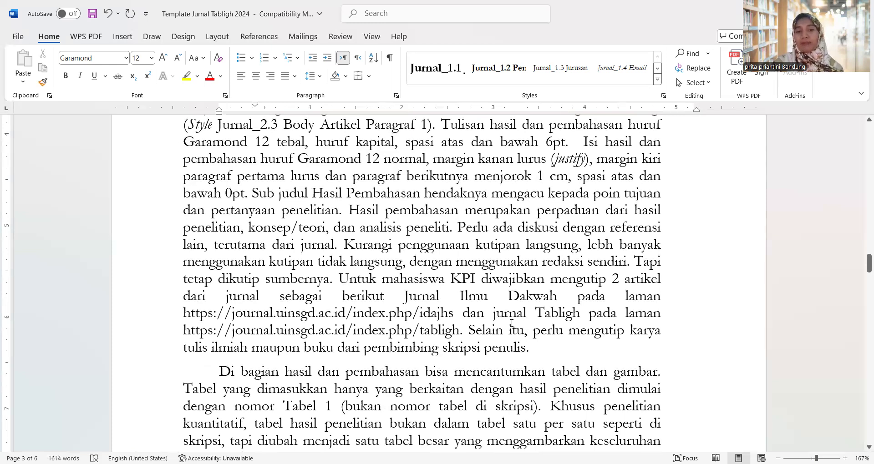
{"action": "scroll", "coordinate": [513, 321], "scroll_direction": "down", "scroll_amount": 5}
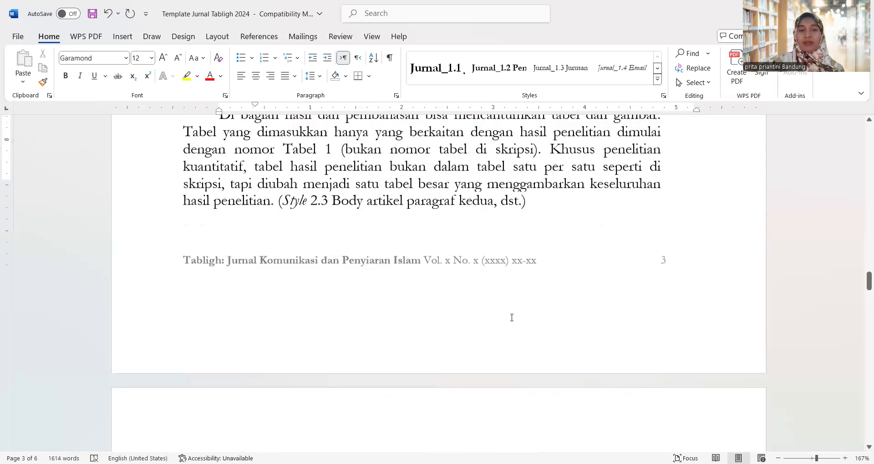
{"action": "scroll", "coordinate": [512, 318], "scroll_direction": "down", "scroll_amount": 10}
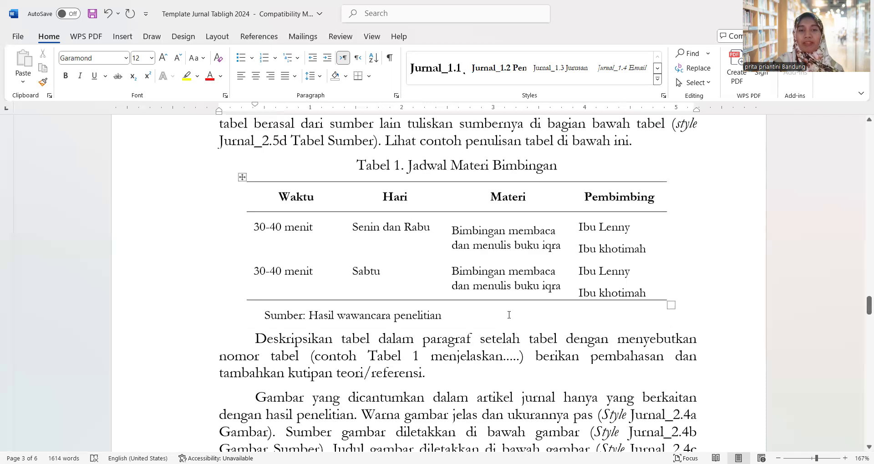
{"action": "scroll", "coordinate": [509, 315], "scroll_direction": "down", "scroll_amount": 1}
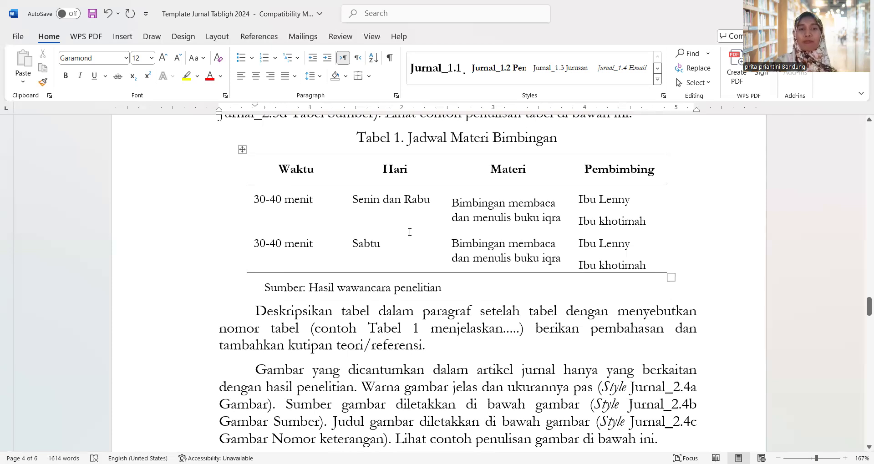
Move past Tabel 1 and the Gambar 1 caption to the PENUTUP heading on page 5
{"action": "left_click", "coordinate": [458, 218]}
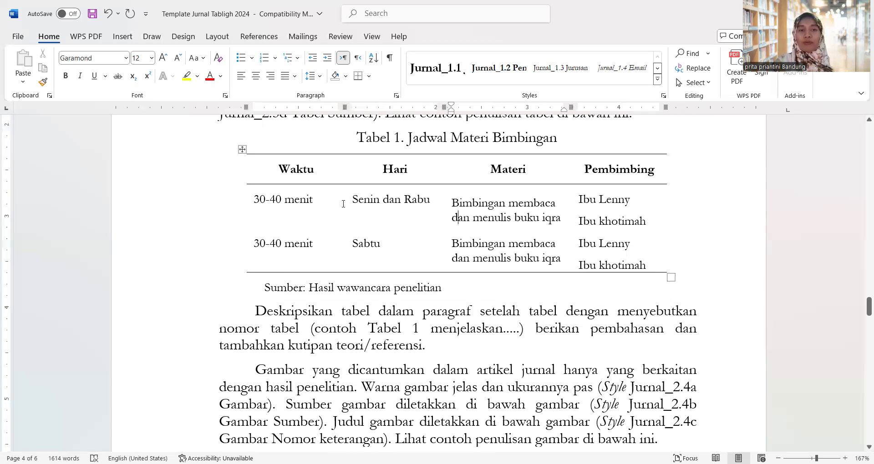
{"action": "key", "text": "Up"}
{"action": "key", "text": "Up"}
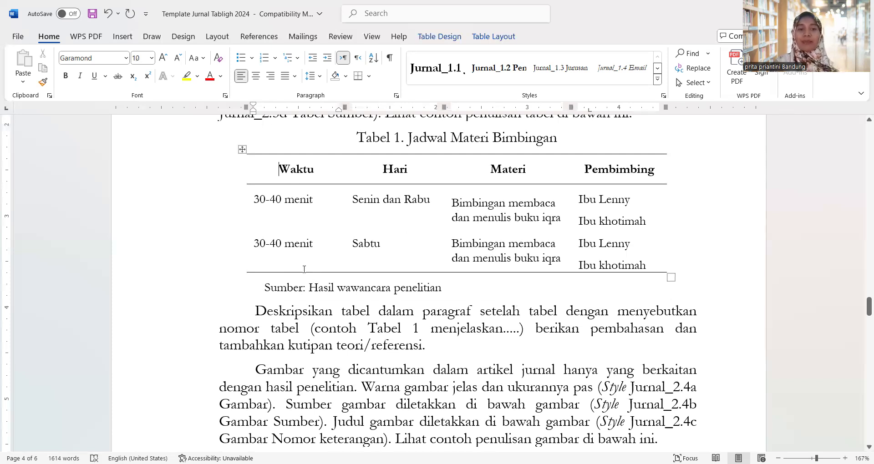
{"action": "scroll", "coordinate": [304, 270], "scroll_direction": "down", "scroll_amount": 1}
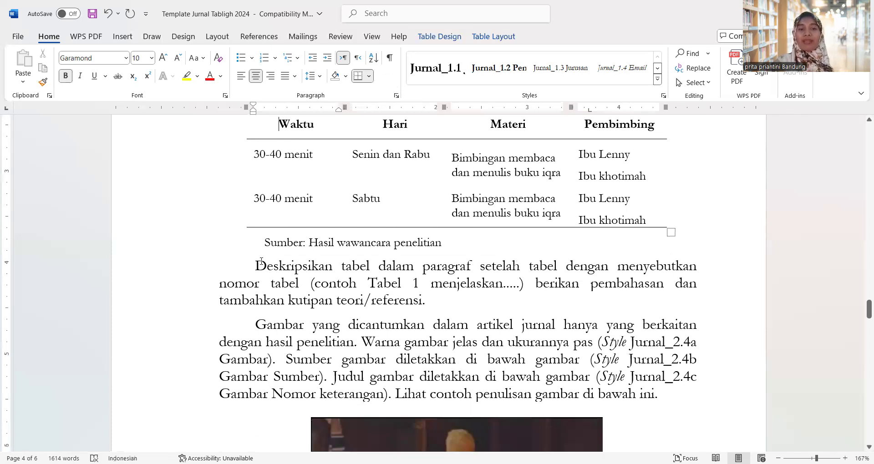
{"action": "left_click", "coordinate": [259, 265]}
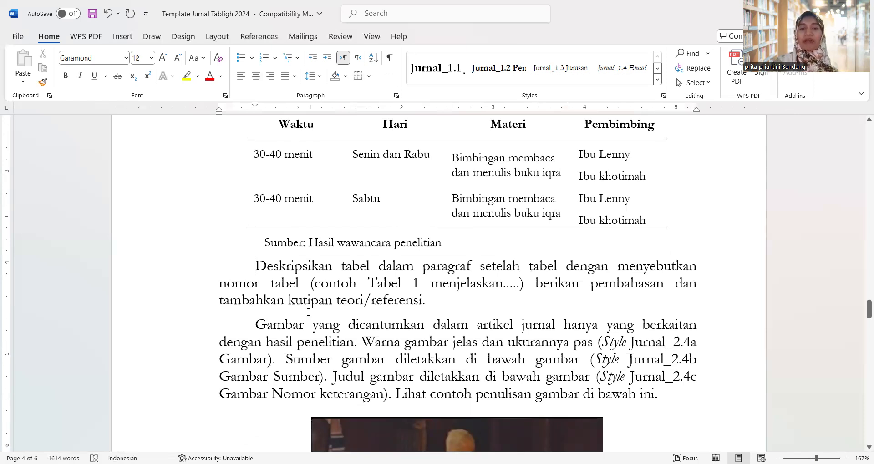
{"action": "scroll", "coordinate": [309, 313], "scroll_direction": "down", "scroll_amount": 5}
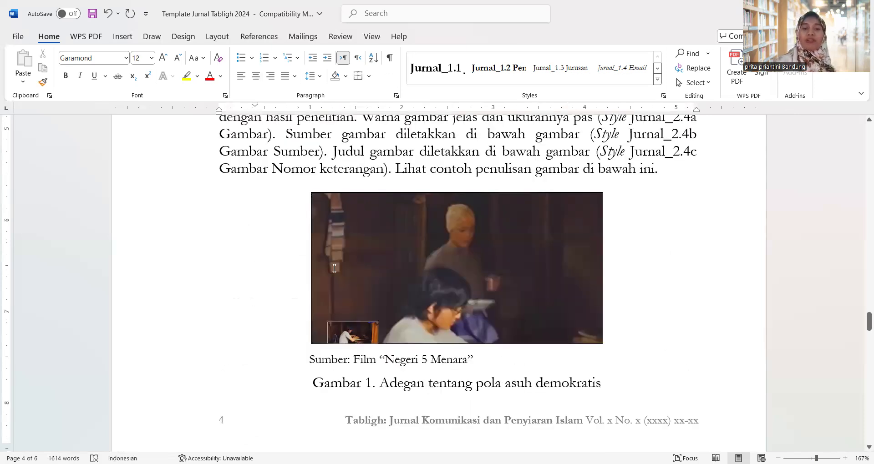
{"action": "scroll", "coordinate": [319, 291], "scroll_direction": "down", "scroll_amount": 2}
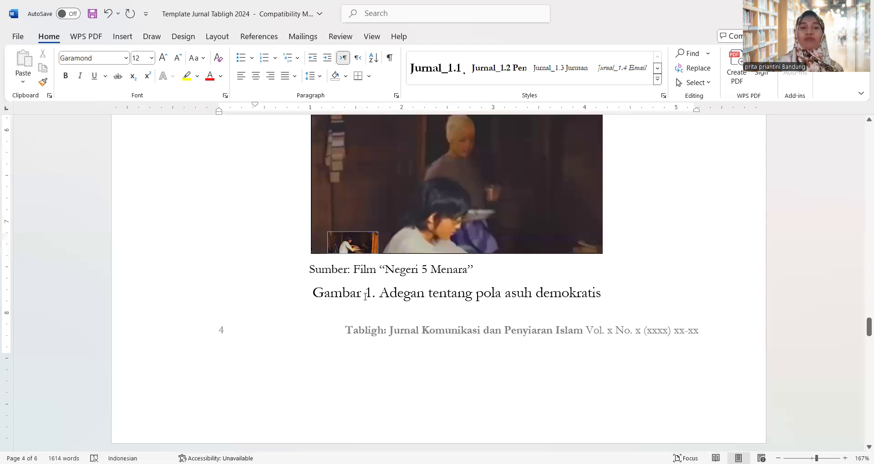
{"action": "triple_click", "coordinate": [601, 292]}
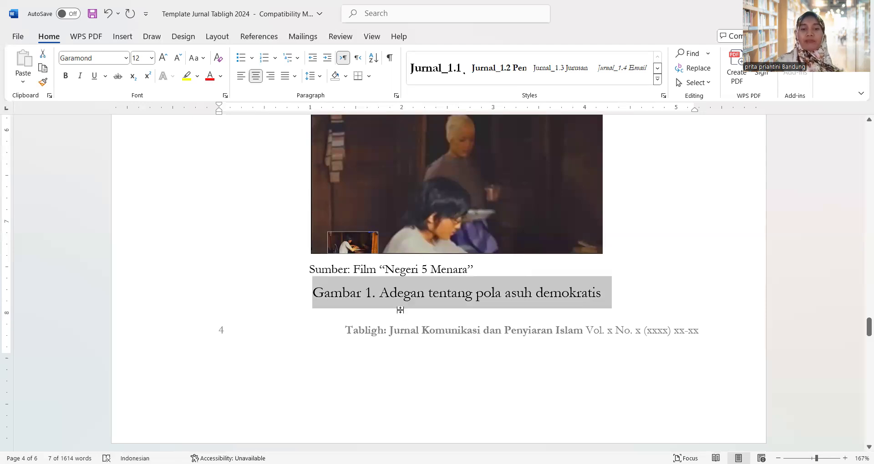
{"action": "scroll", "coordinate": [400, 316], "scroll_direction": "down", "scroll_amount": 3}
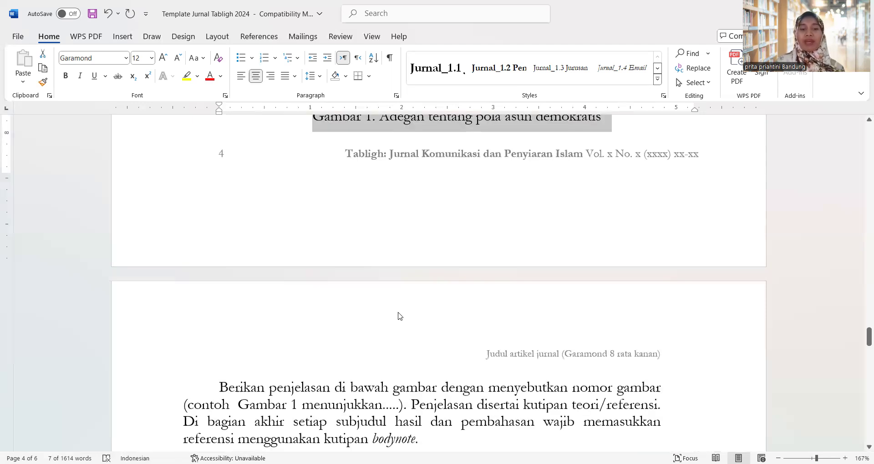
{"action": "scroll", "coordinate": [399, 316], "scroll_direction": "up", "scroll_amount": 2}
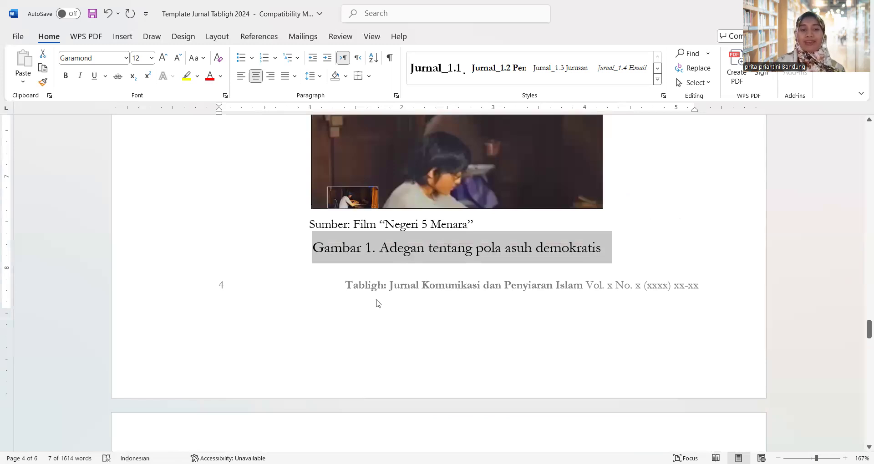
{"action": "scroll", "coordinate": [376, 303], "scroll_direction": "down", "scroll_amount": 2}
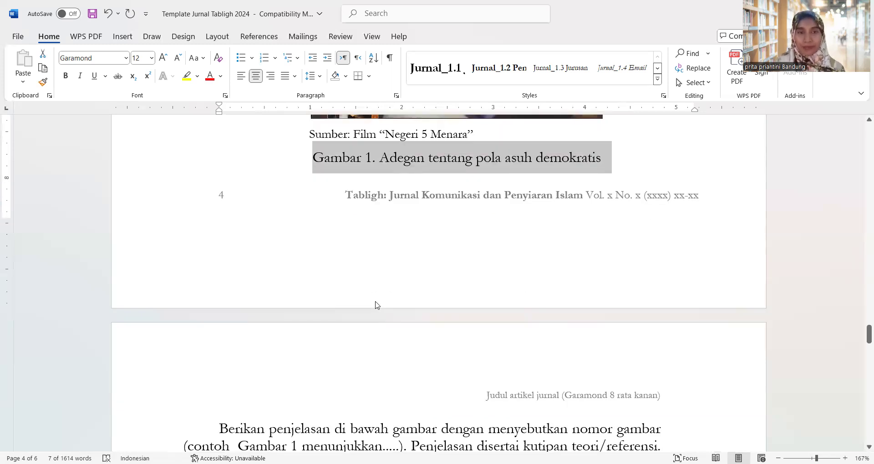
{"action": "scroll", "coordinate": [377, 304], "scroll_direction": "down", "scroll_amount": 4}
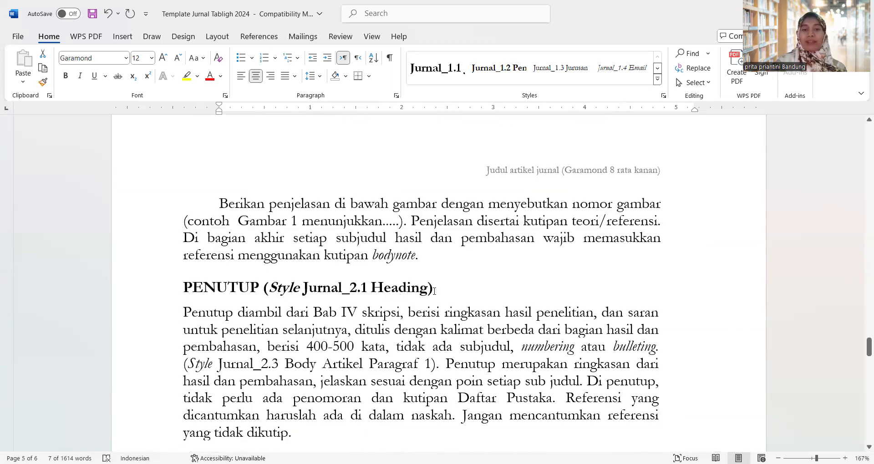
Remove the '(Style Jurnal_2.1 Heading)' note from the PENUTUP heading
{"action": "left_click", "coordinate": [434, 291], "text": "shift"}
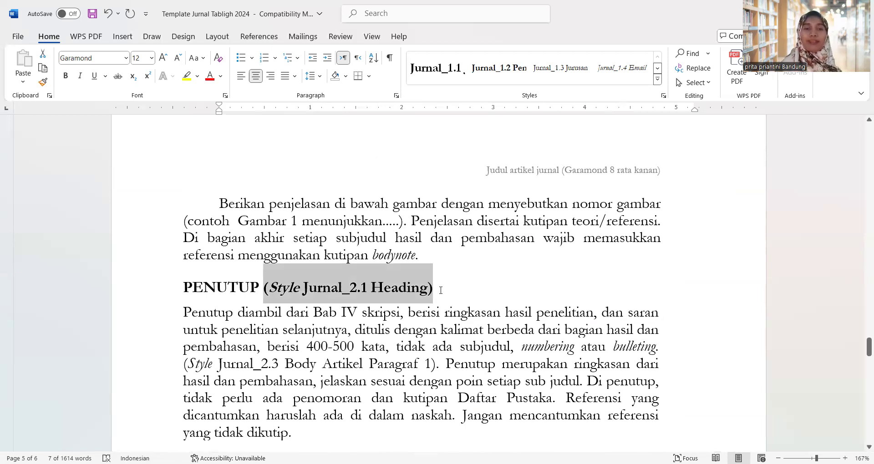
{"action": "key", "text": "Delete"}
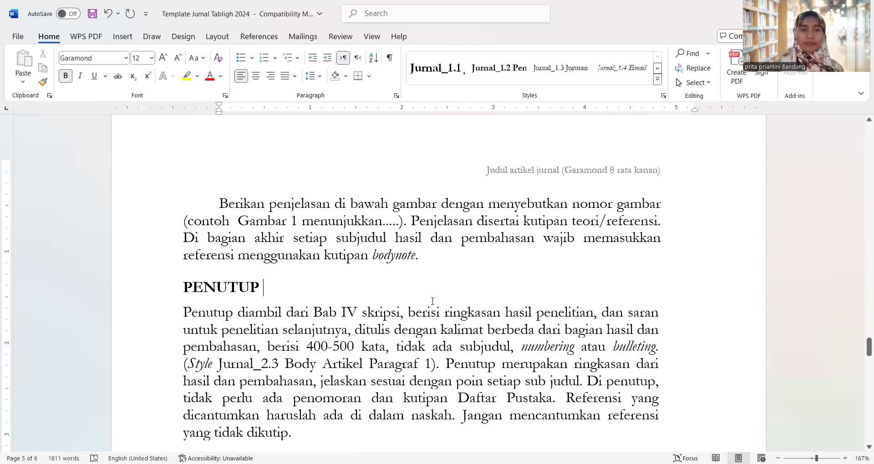
{"action": "scroll", "coordinate": [432, 301], "scroll_direction": "down", "scroll_amount": 2}
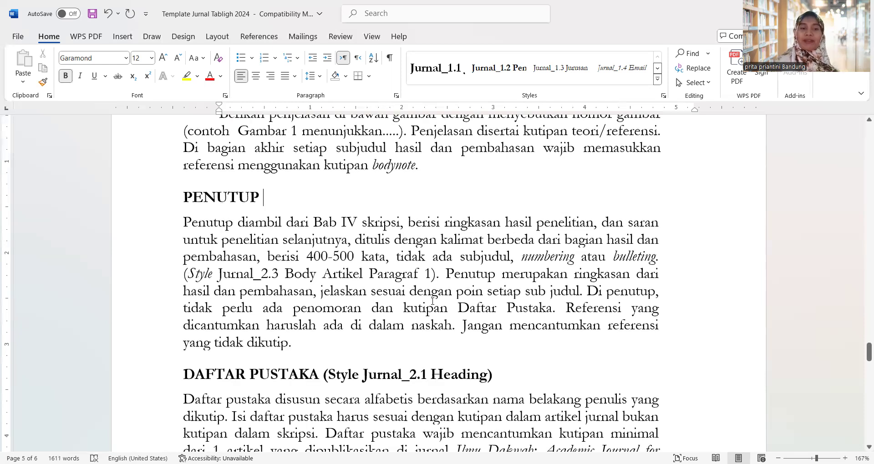
Delete DAFTAR PUSTAKA's whole '(Style Jurnal_2.1 Heading)' note, closing bracket included
{"action": "scroll", "coordinate": [433, 301], "scroll_direction": "down", "scroll_amount": 1}
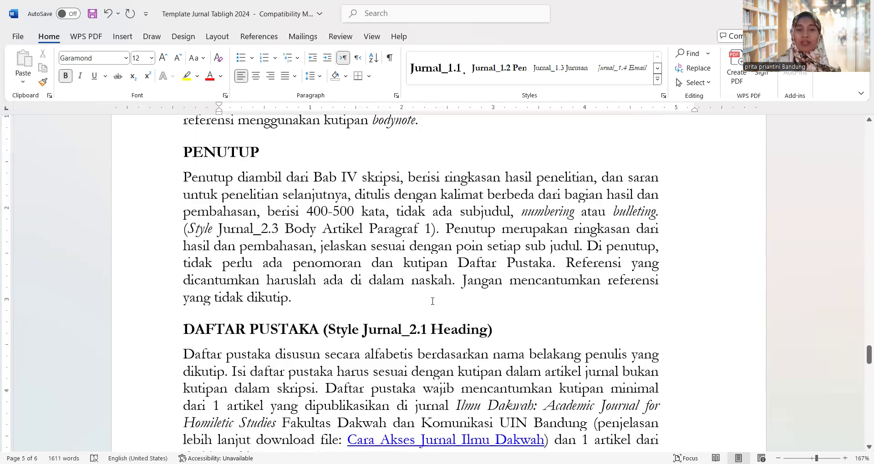
{"action": "left_click_drag", "start_coordinate": [324, 329], "coordinate": [488, 330]}
{"action": "key", "text": "shift+Right"}
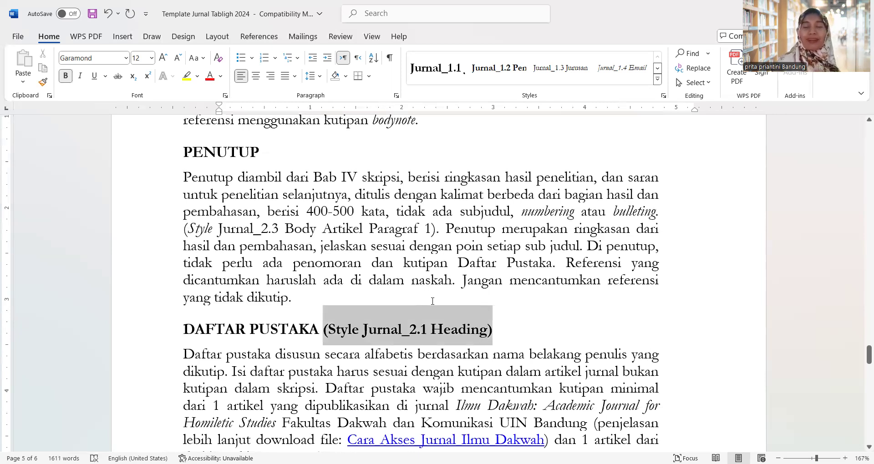
{"action": "key", "text": "Delete"}
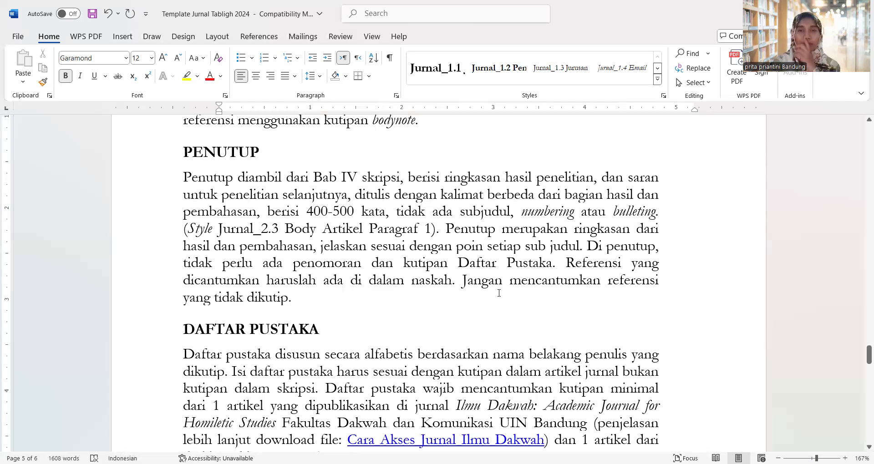
Scroll through the Daftar Pustaka reference examples to the CATATAN section on page 6
{"action": "scroll", "coordinate": [499, 293], "scroll_direction": "down", "scroll_amount": 3}
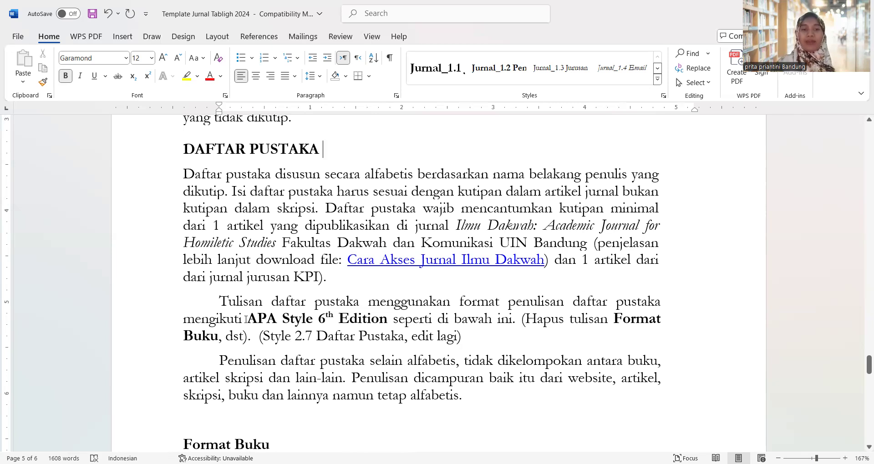
{"action": "scroll", "coordinate": [246, 320], "scroll_direction": "down", "scroll_amount": 4}
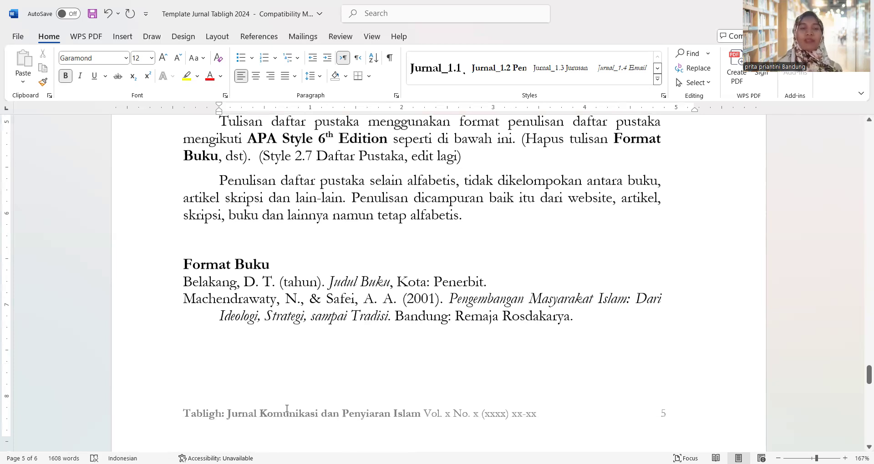
{"action": "scroll", "coordinate": [287, 408], "scroll_direction": "up", "scroll_amount": 1}
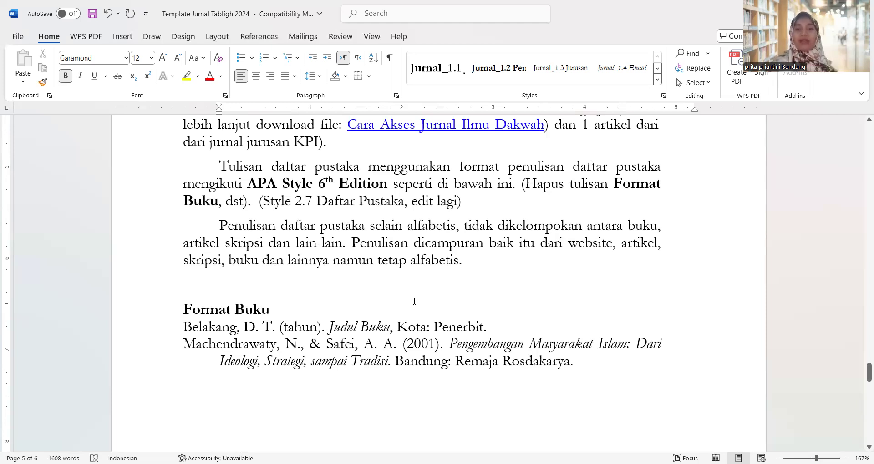
{"action": "scroll", "coordinate": [415, 301], "scroll_direction": "down", "scroll_amount": 10}
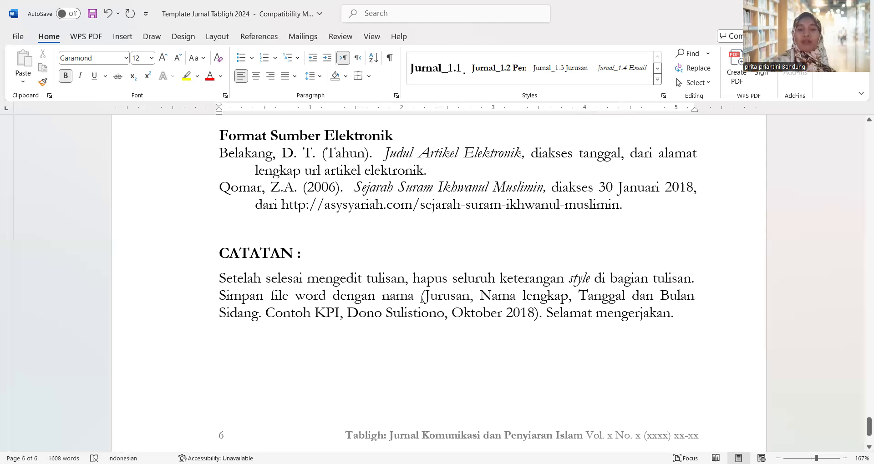